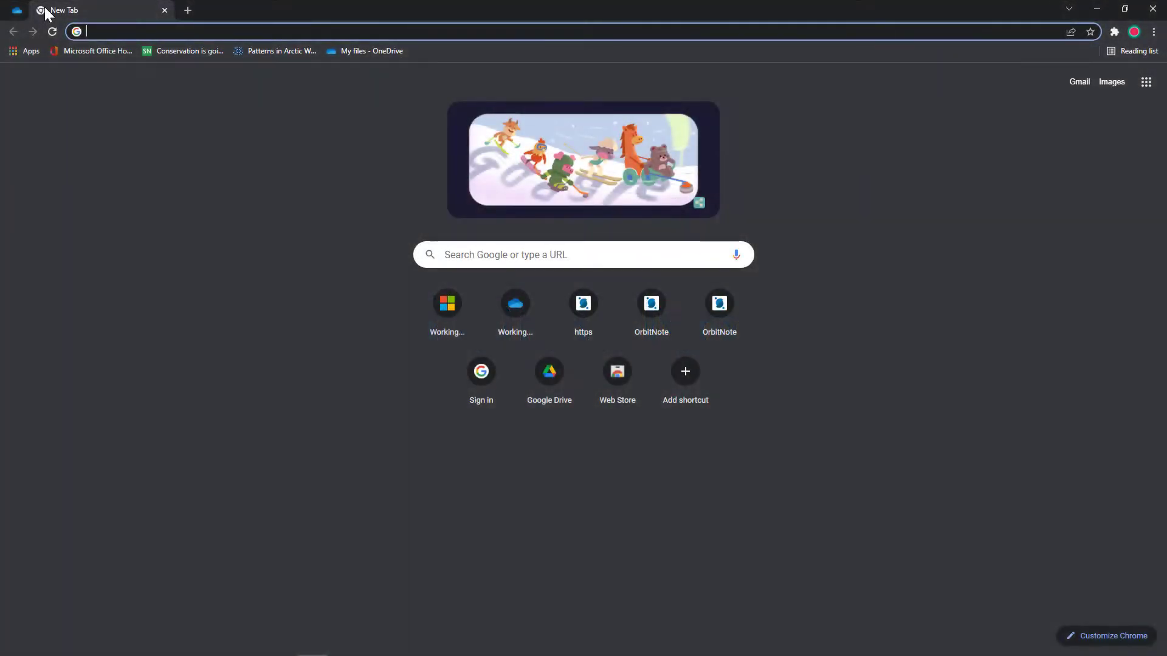
- Go to the OrbitNote site at orbit.texthelp.com in Chrome
text(orbit)
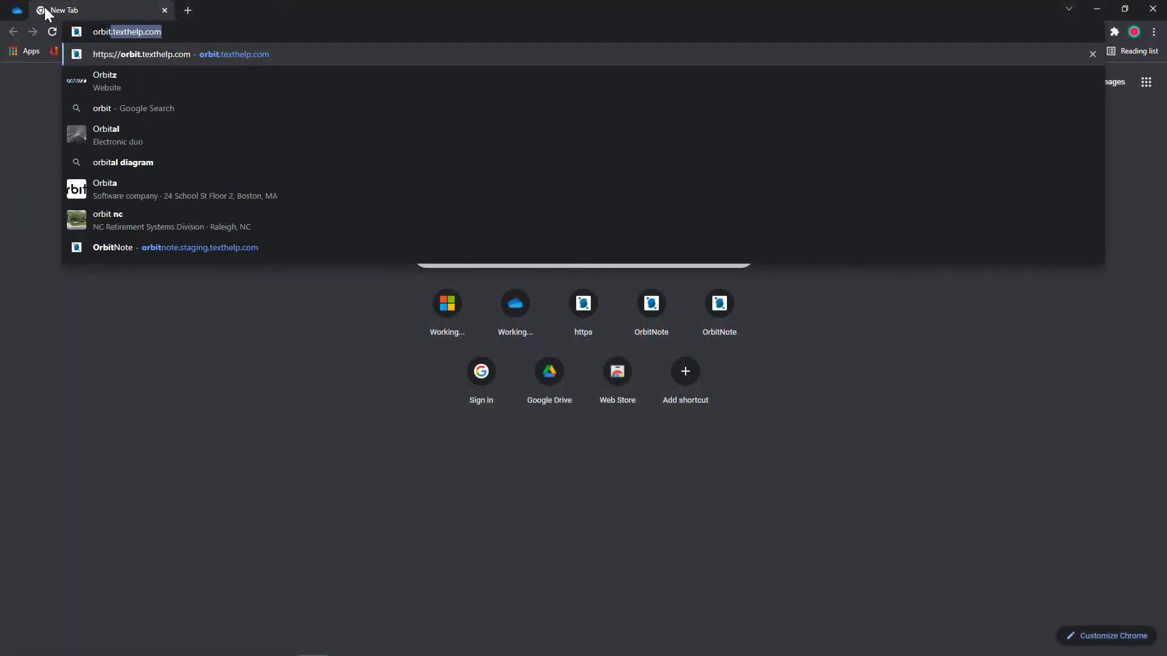
key(Return)
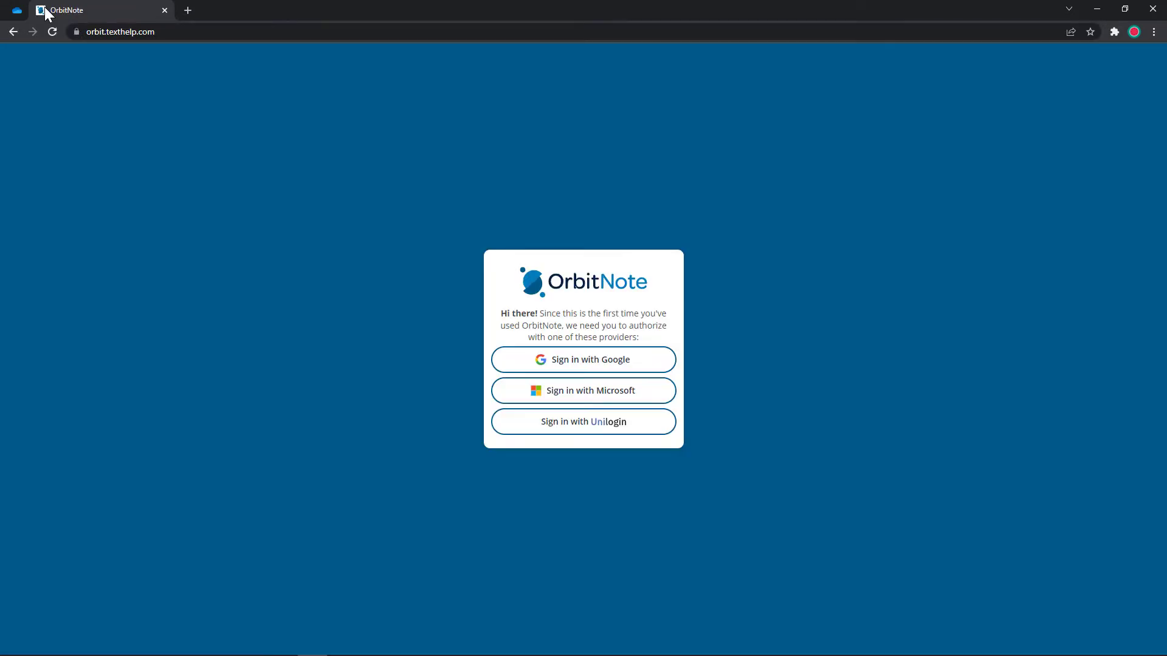
- Sign in with Microsoft and add the OrbitNote extension to Chrome
click(545, 392)
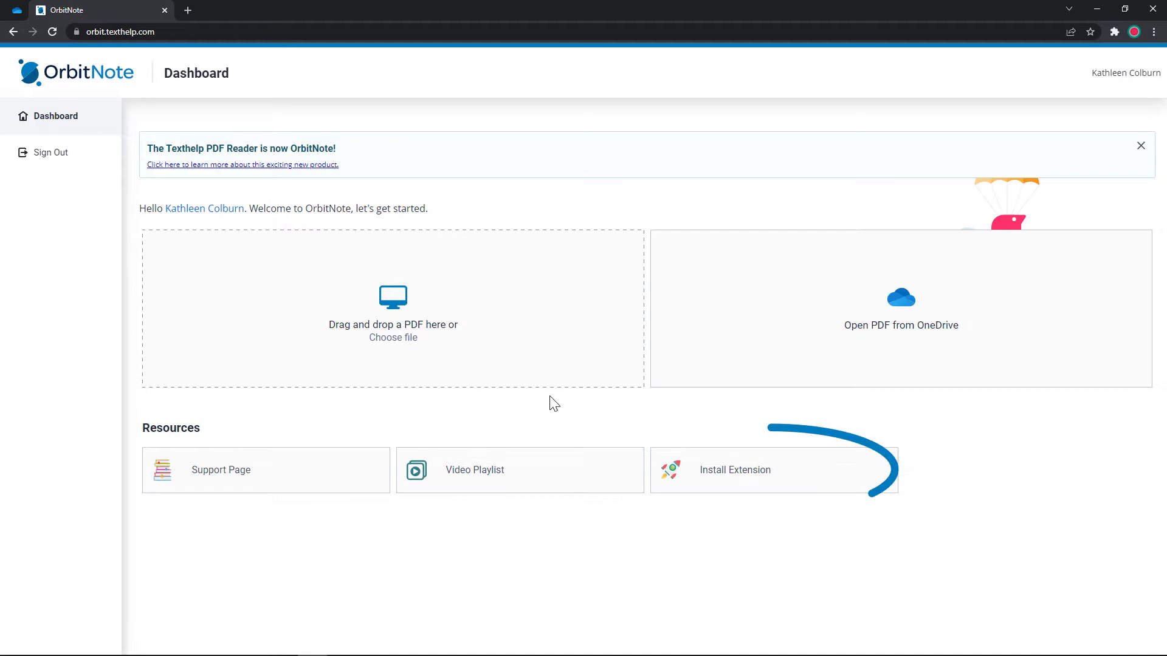
click(737, 478)
click(802, 149)
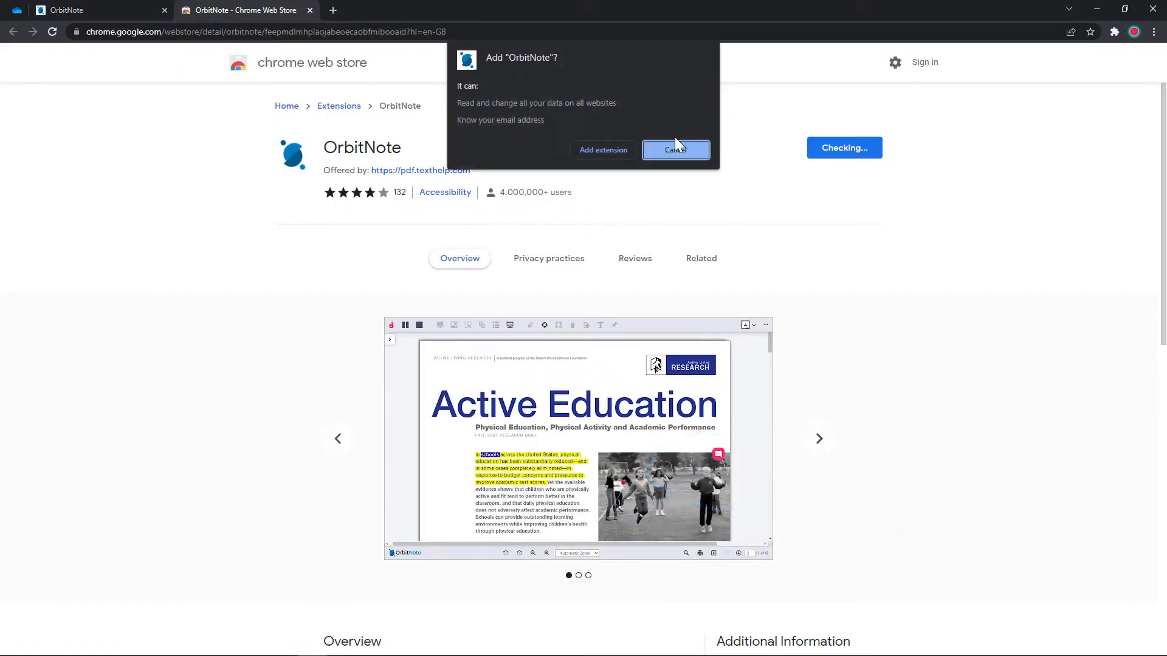
click(604, 153)
- Review the OrbitNote extension's options, then close the extra tabs to reach the Dashboard
click(1113, 32)
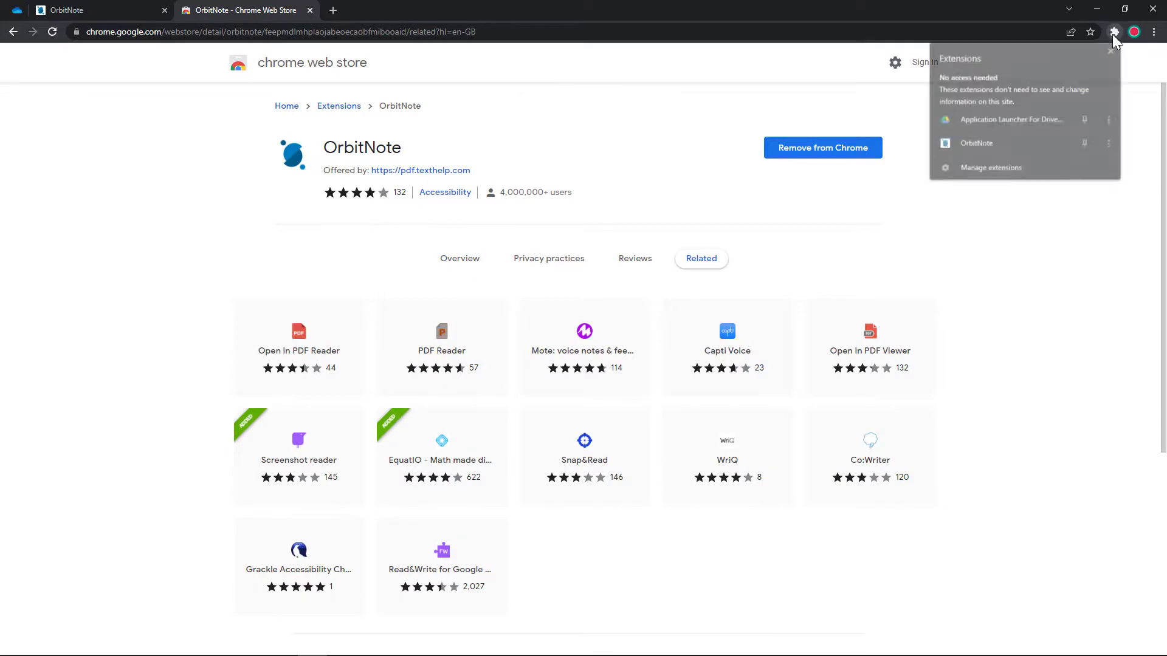
click(1110, 145)
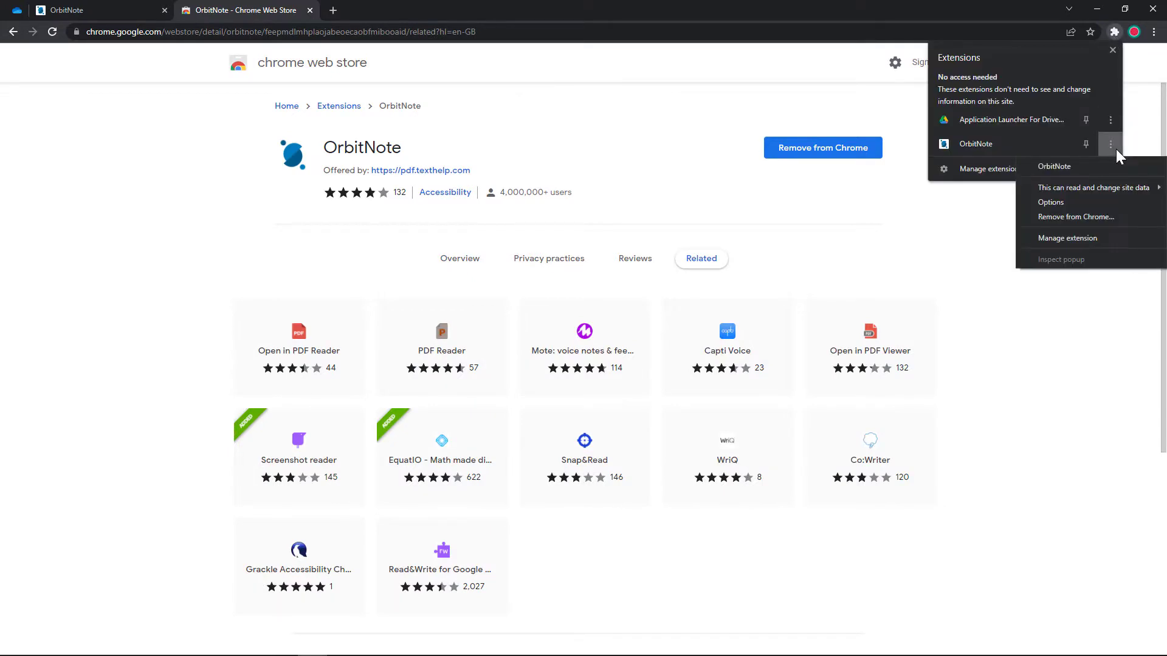
click(1052, 200)
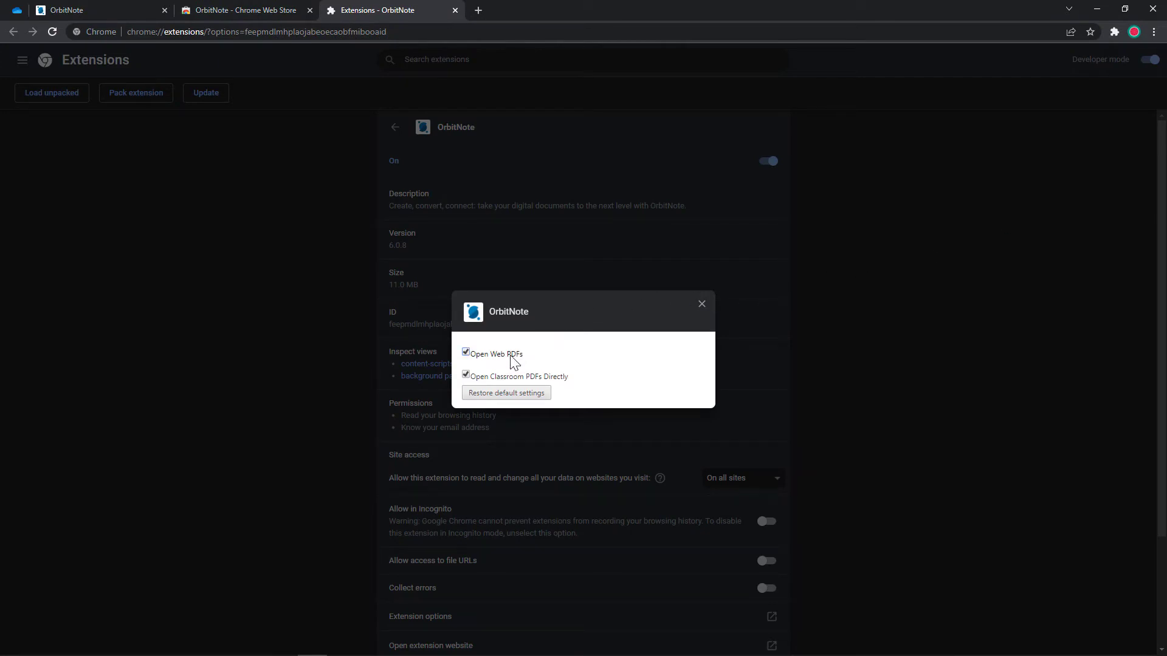
click(455, 10)
click(309, 10)
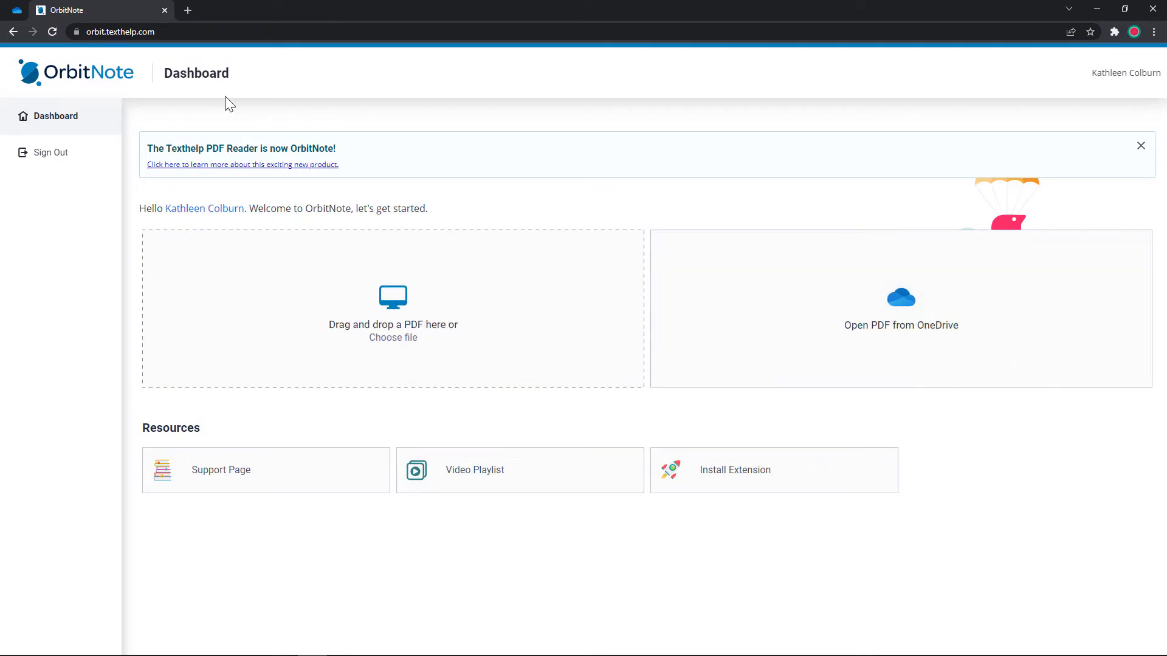
- Open Active Ed.pdf from OneDrive My files in the browser with OrbitNote
click(21, 12)
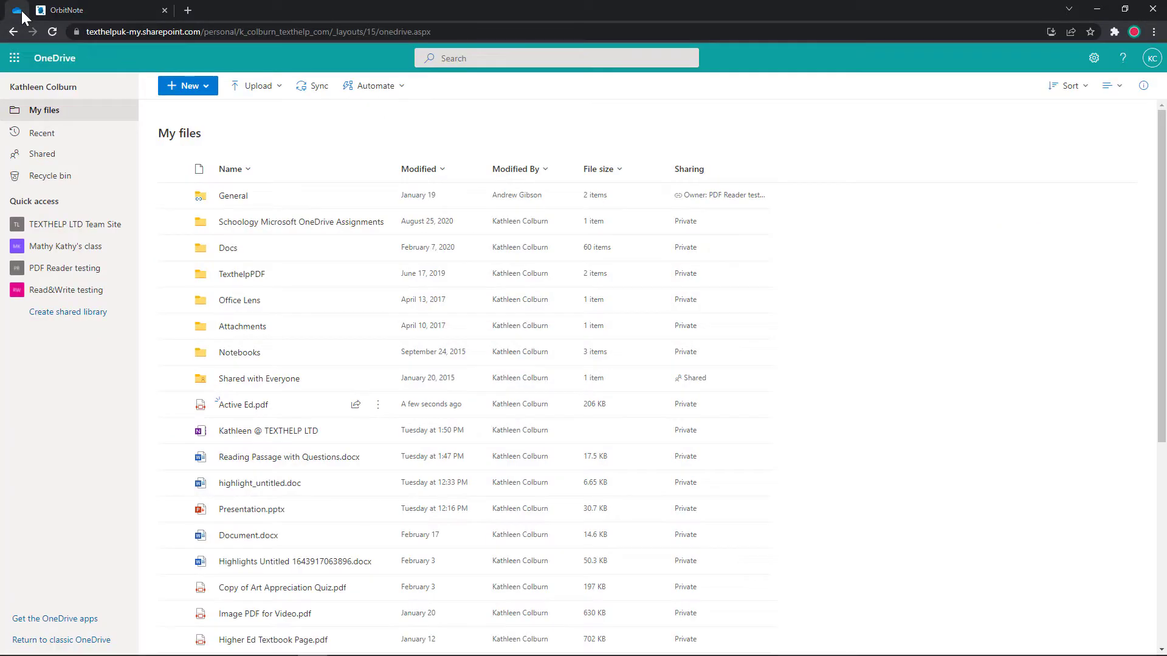
click(173, 404)
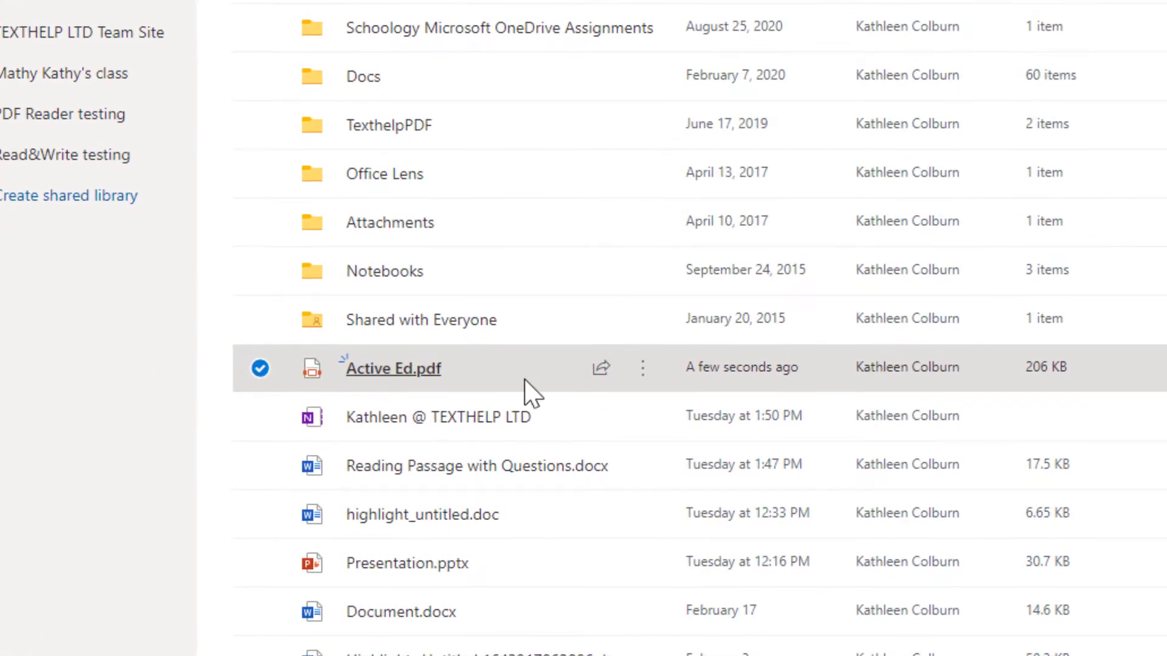
click(643, 368)
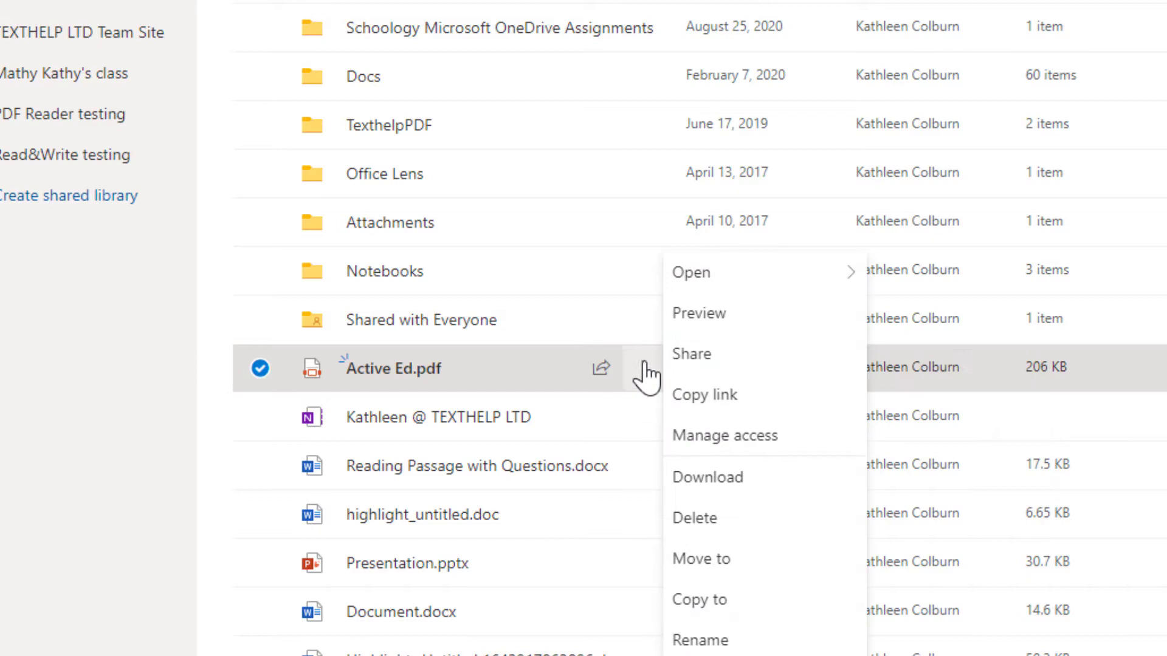
mouse_move(703, 281)
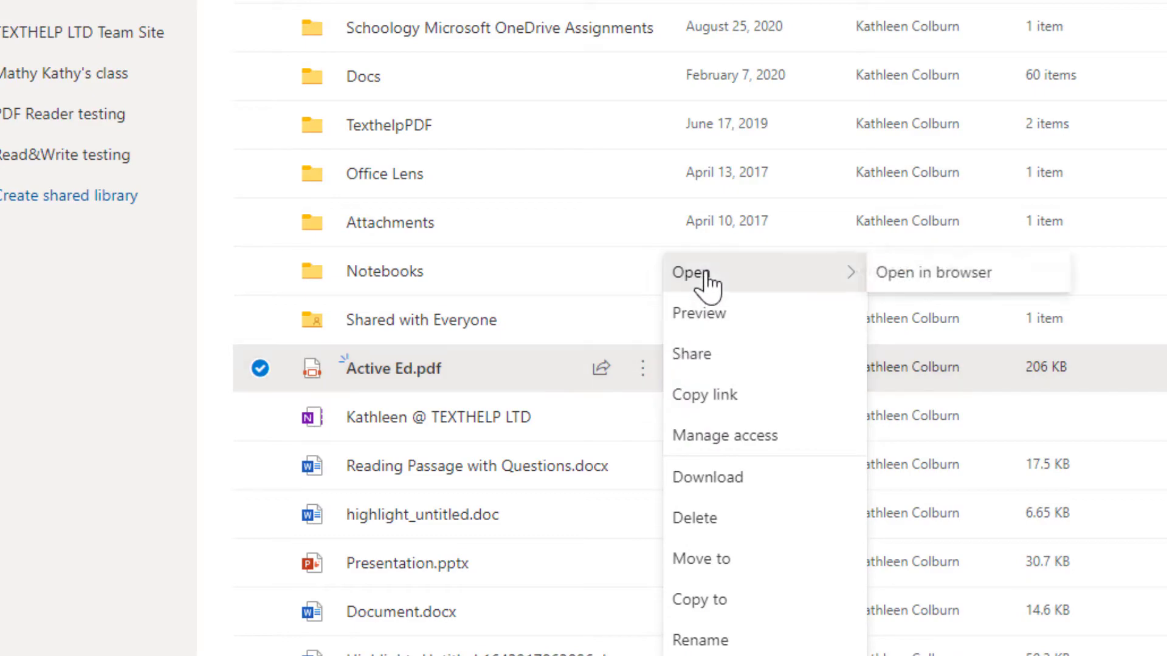
click(945, 279)
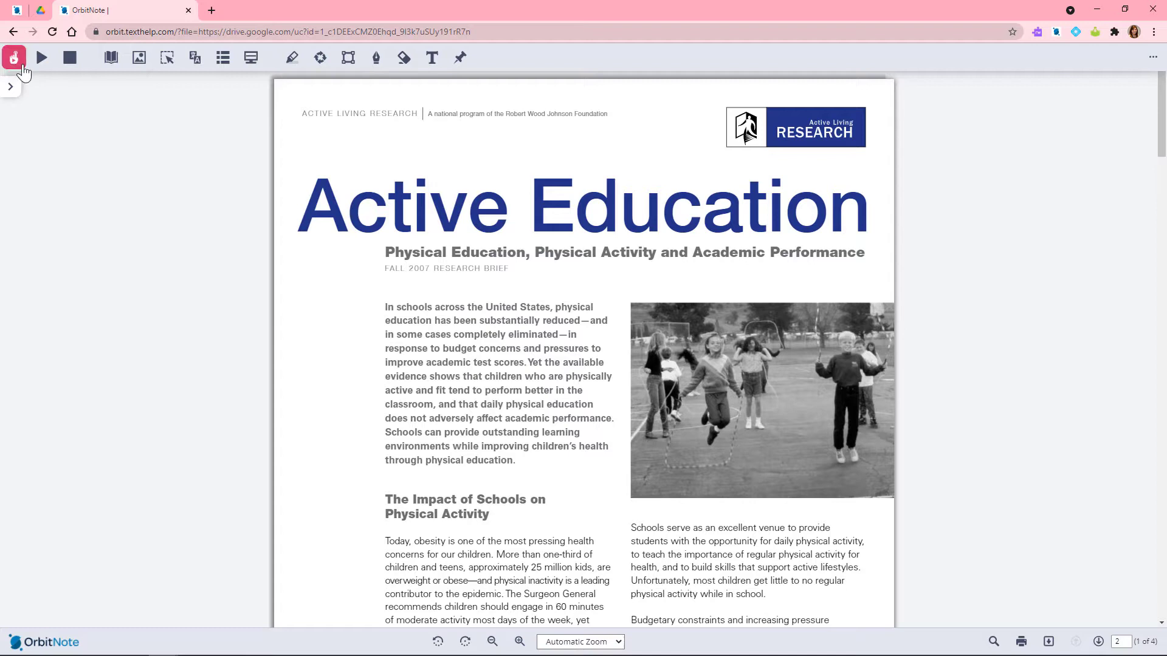
- Use click-to-speak to read the brief's first paragraph aloud, then stop playback
click(23, 66)
click(387, 306)
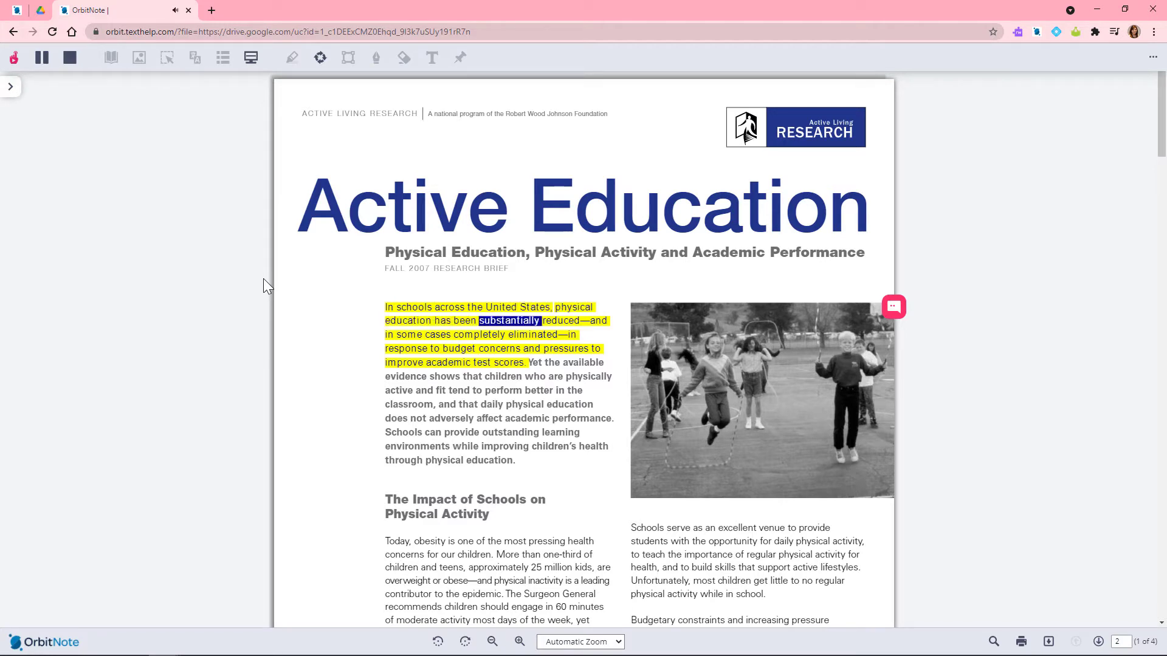
click(17, 68)
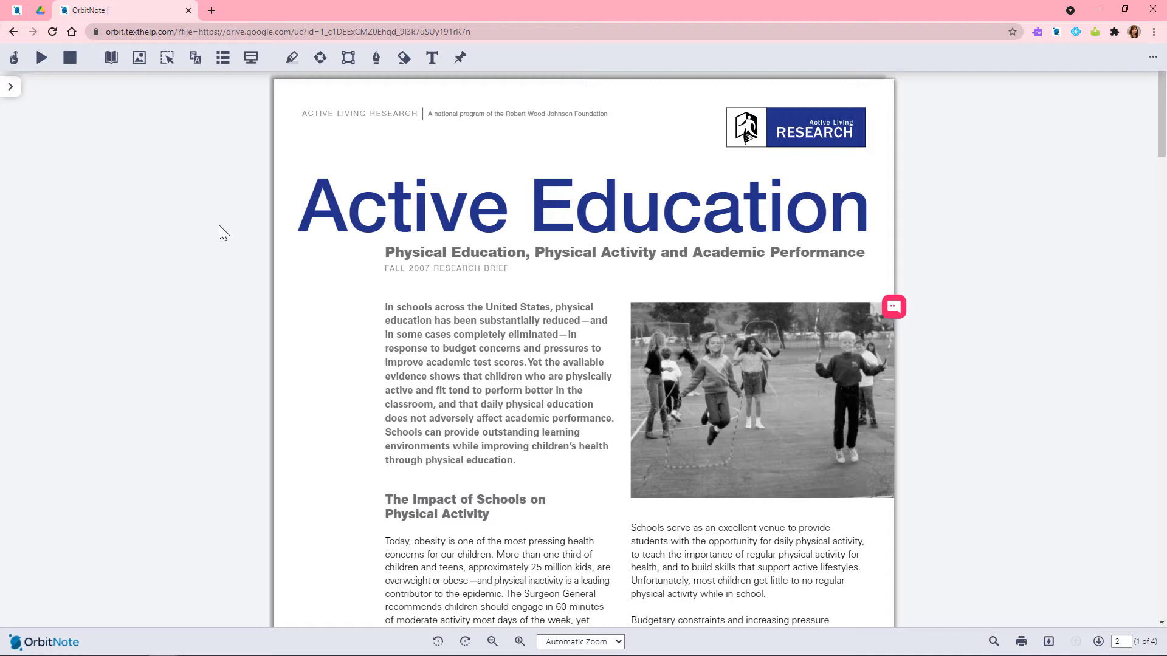
- Play the first noun definition of 'education', then show picture symbols for 'budget'
double_click(577, 406)
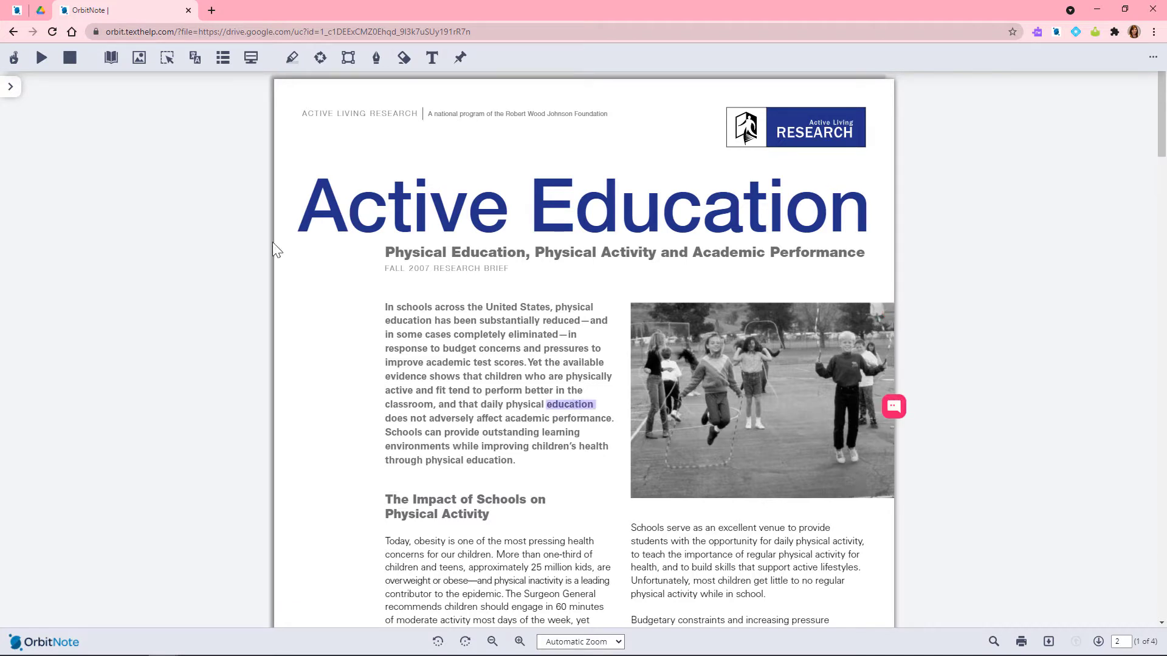
click(104, 64)
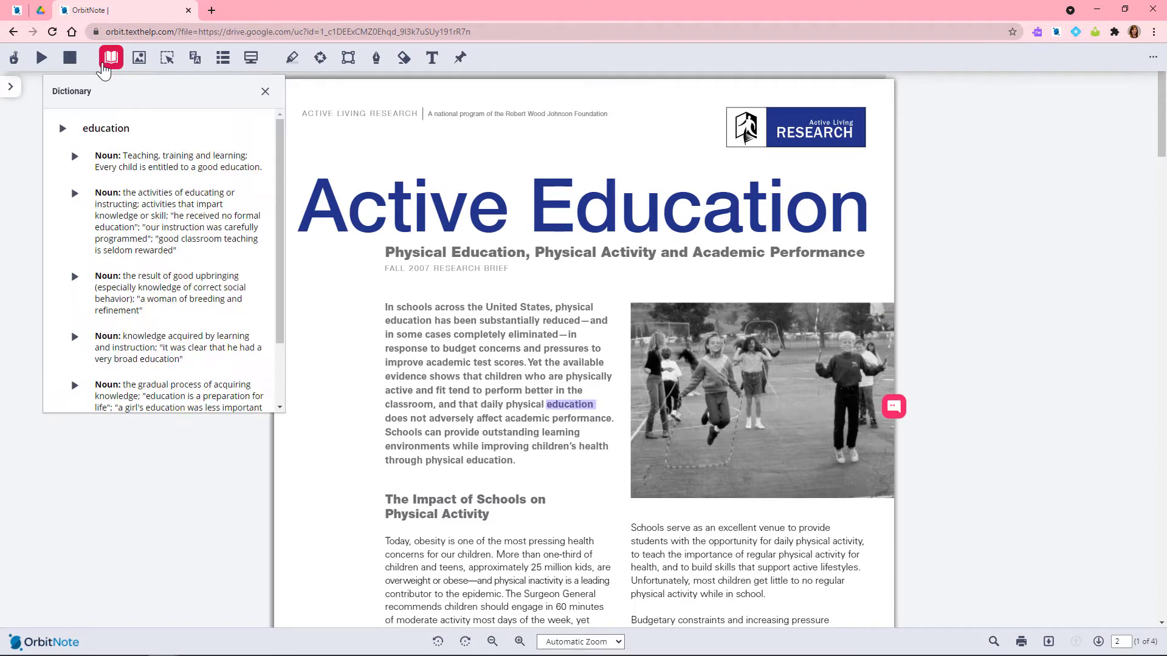
click(74, 156)
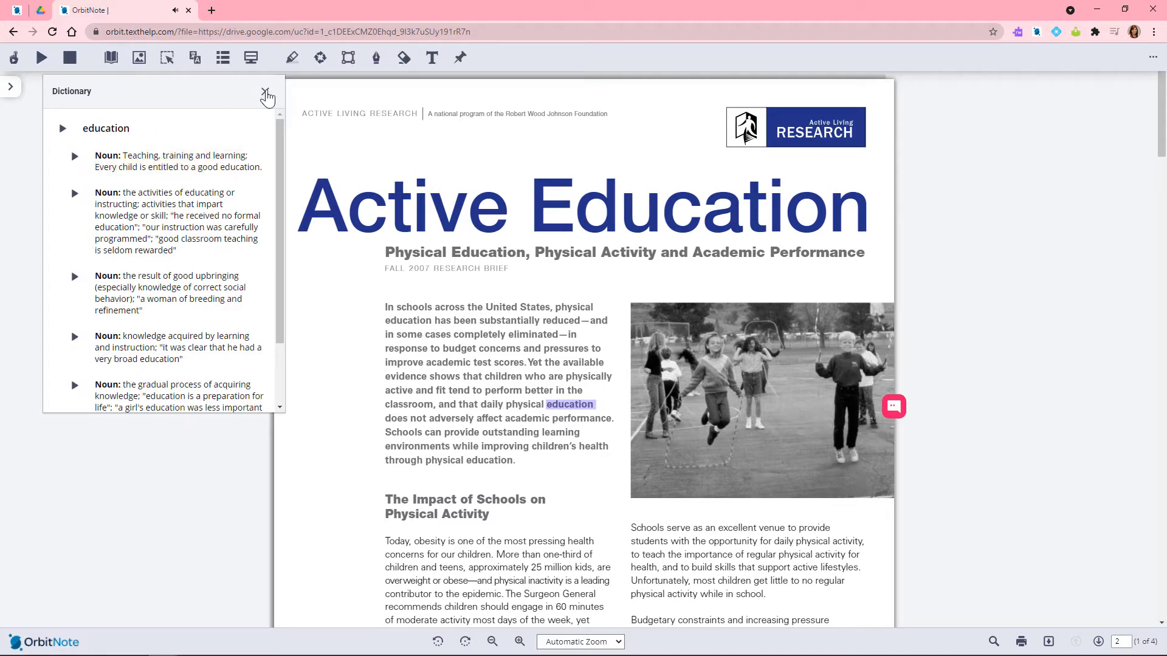
click(265, 91)
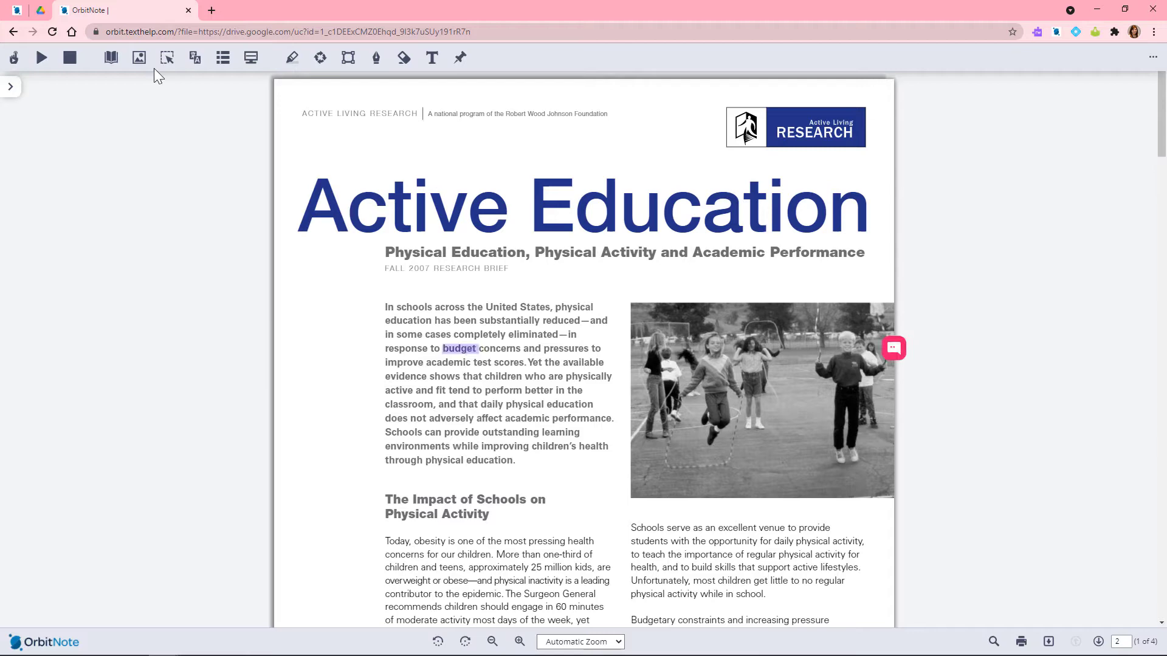
click(140, 58)
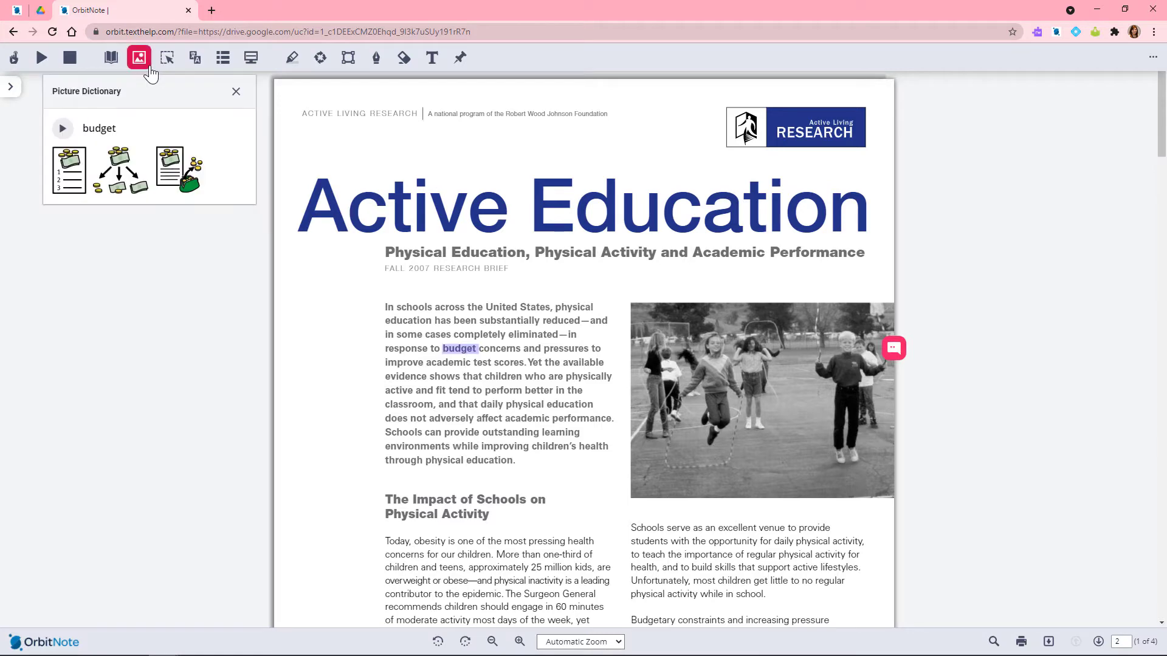
- Capture the grey high-school-students callout with Screenshot Reader to hear it, then stop reading
click(235, 91)
scroll(522, 418, down, 5)
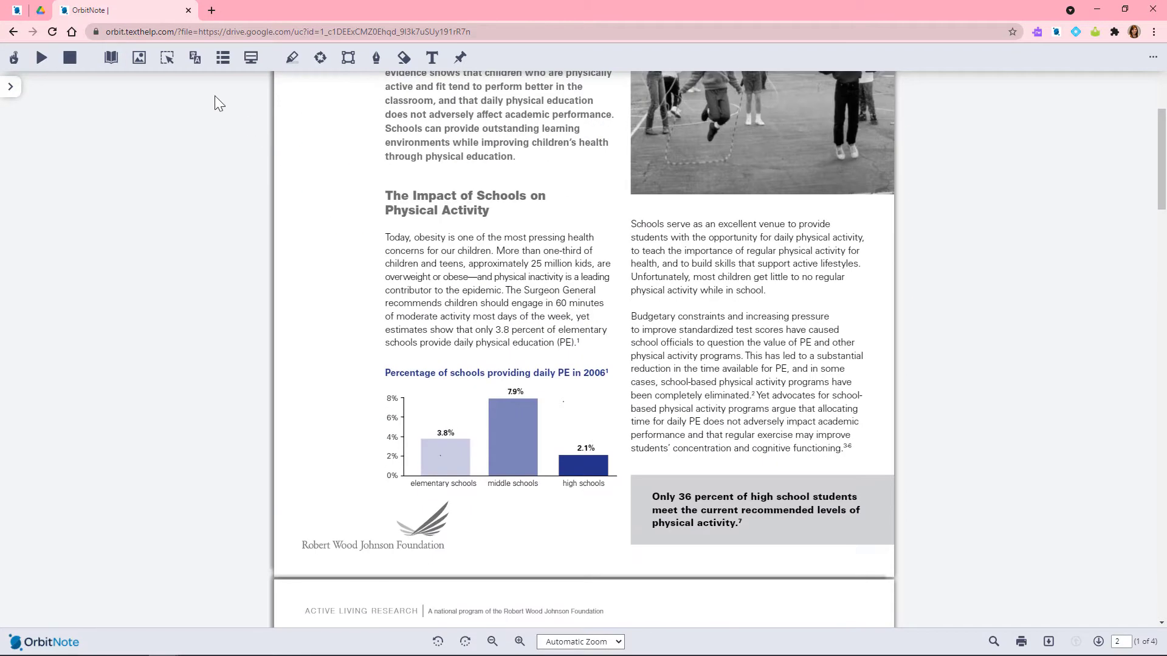
click(167, 58)
drag(642, 481, 868, 535)
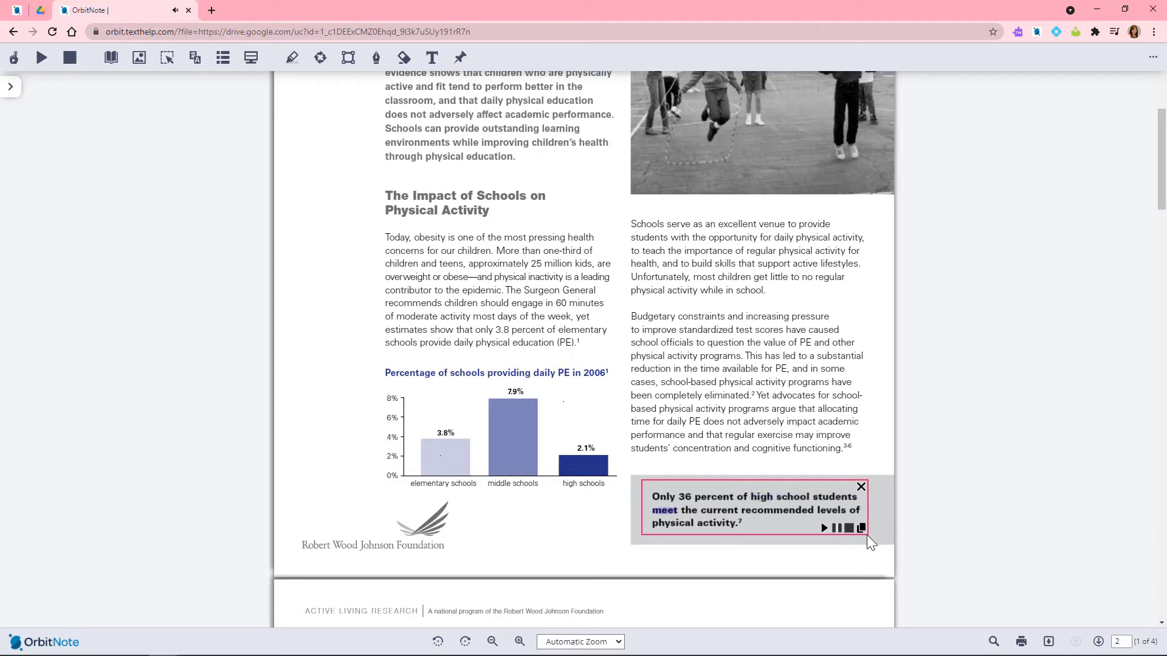
click(850, 534)
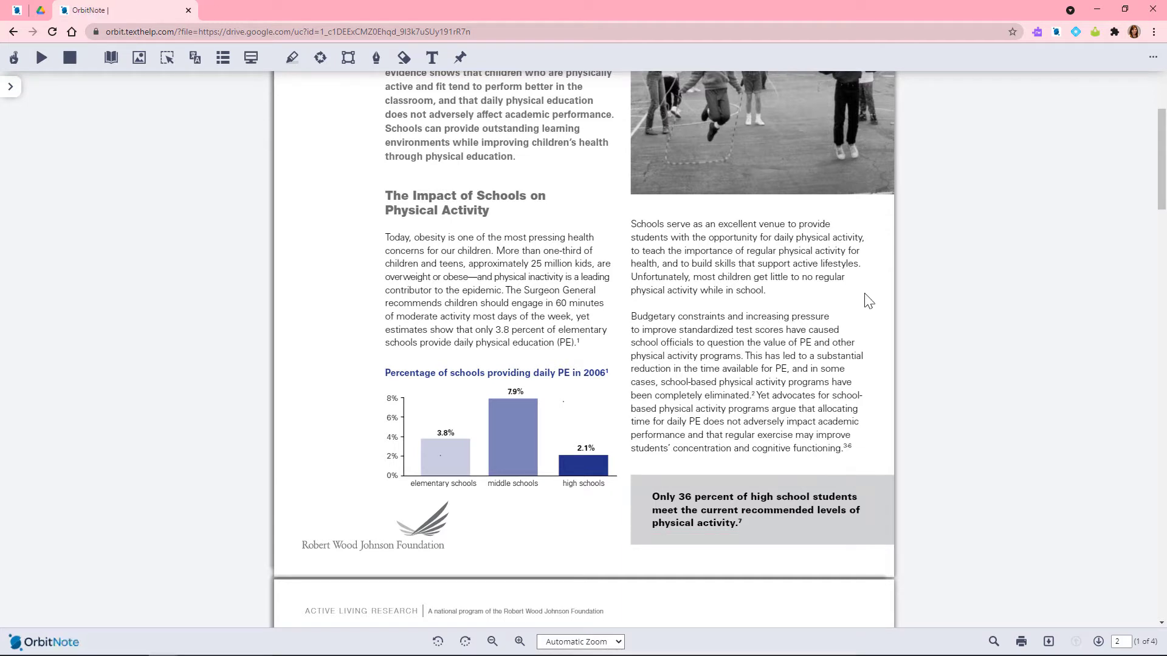
- Translate 'lifestyles' into Spanish and hear 'manera de vivir' spoken
double_click(836, 262)
click(195, 58)
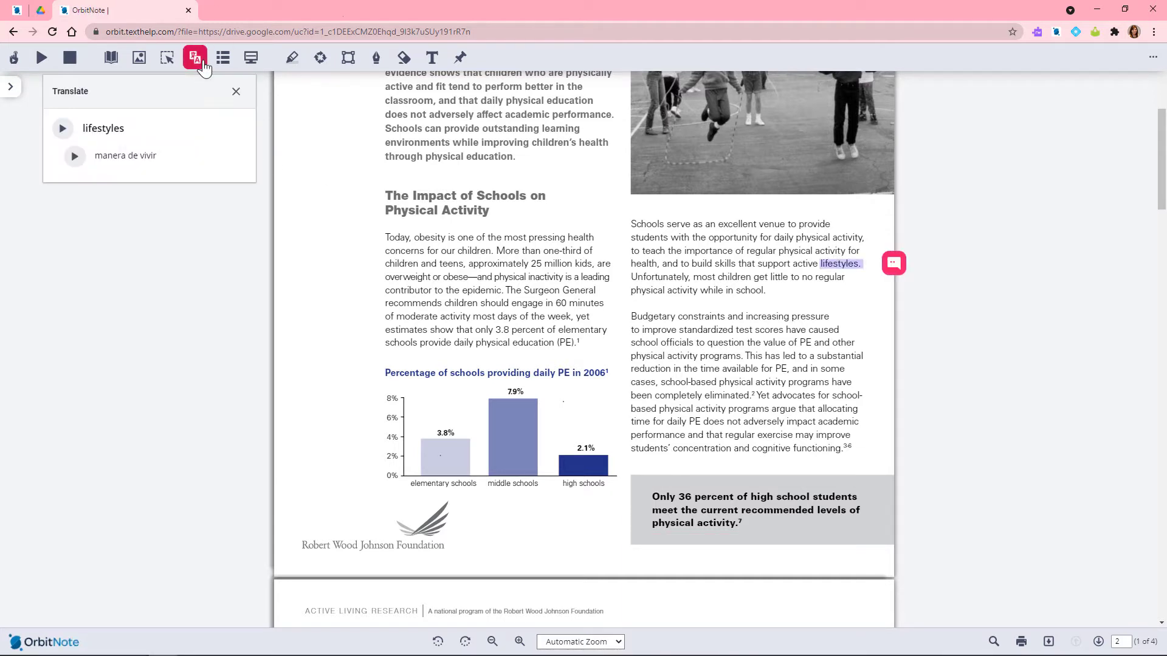
click(75, 158)
click(236, 91)
- Highlight budget cyan, health pink and skills yellow, then generate a Vocabulary list from them
scroll(241, 103, up, 1)
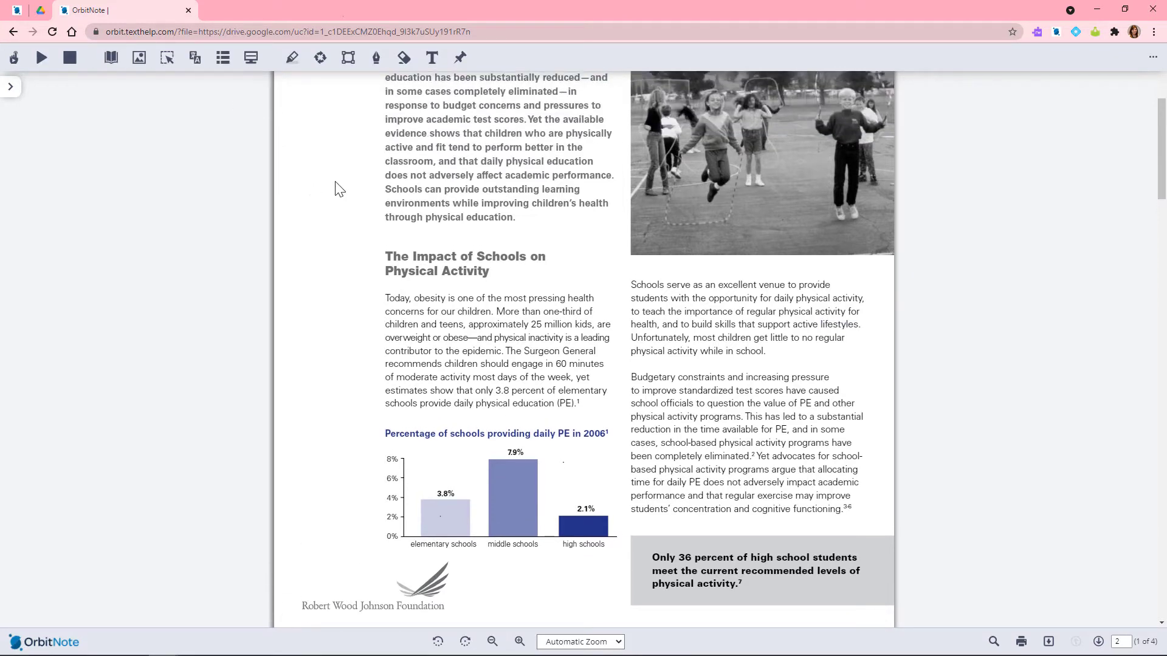
double_click(455, 108)
click(292, 57)
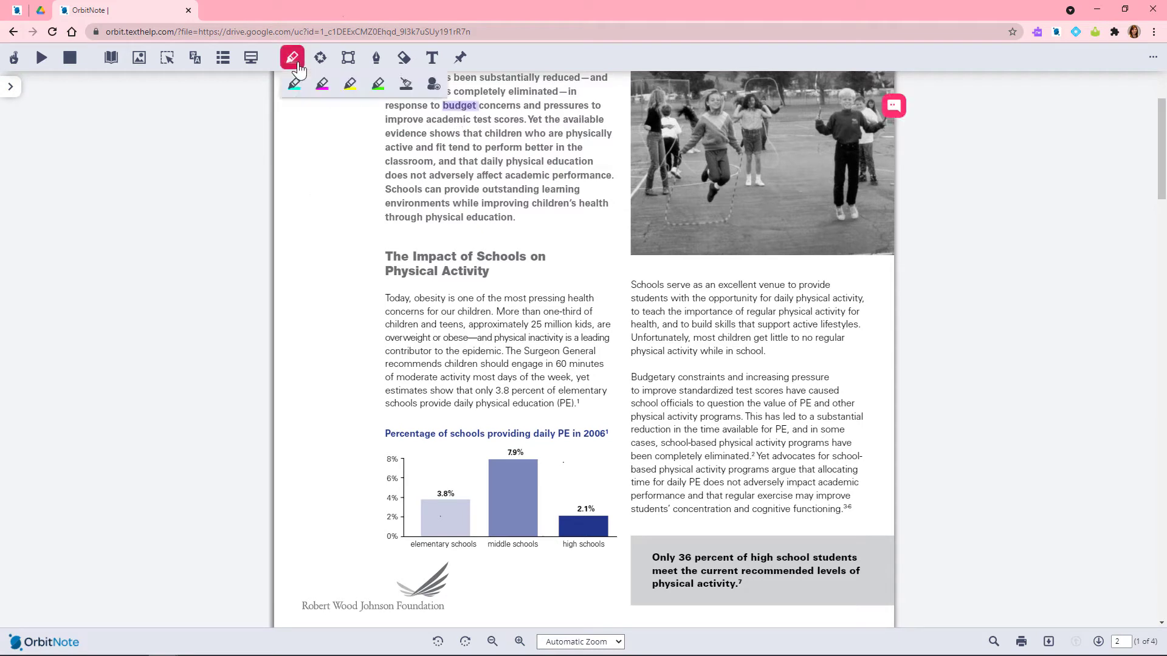
click(294, 84)
double_click(594, 203)
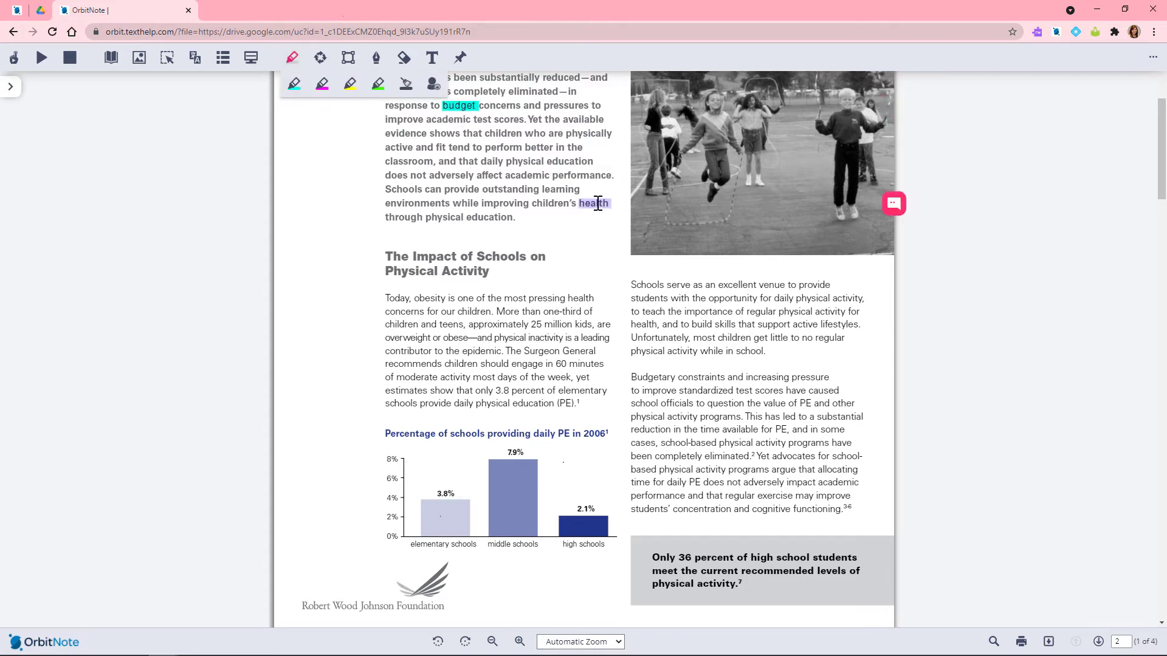
click(322, 84)
double_click(725, 324)
click(349, 84)
click(223, 59)
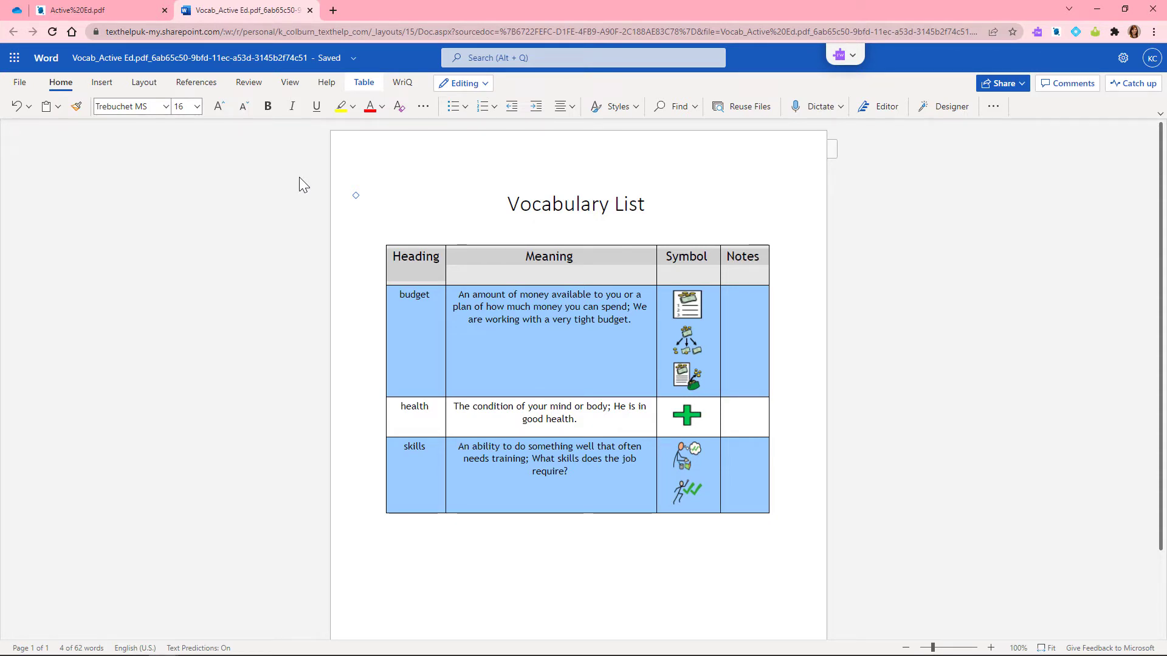
- Check the Word vocabulary table for budget, health and skills, then go back to the PDF
click(97, 16)
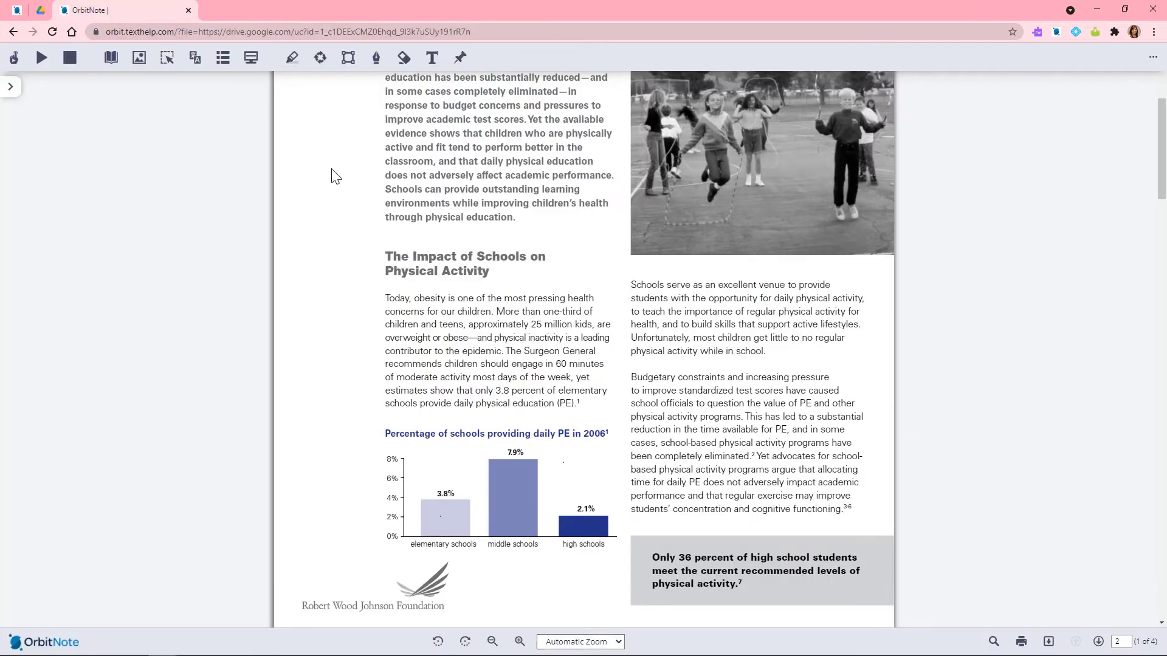
- Turn on Screen Mask and save its settings with a yellow background at 36 opacity
click(251, 57)
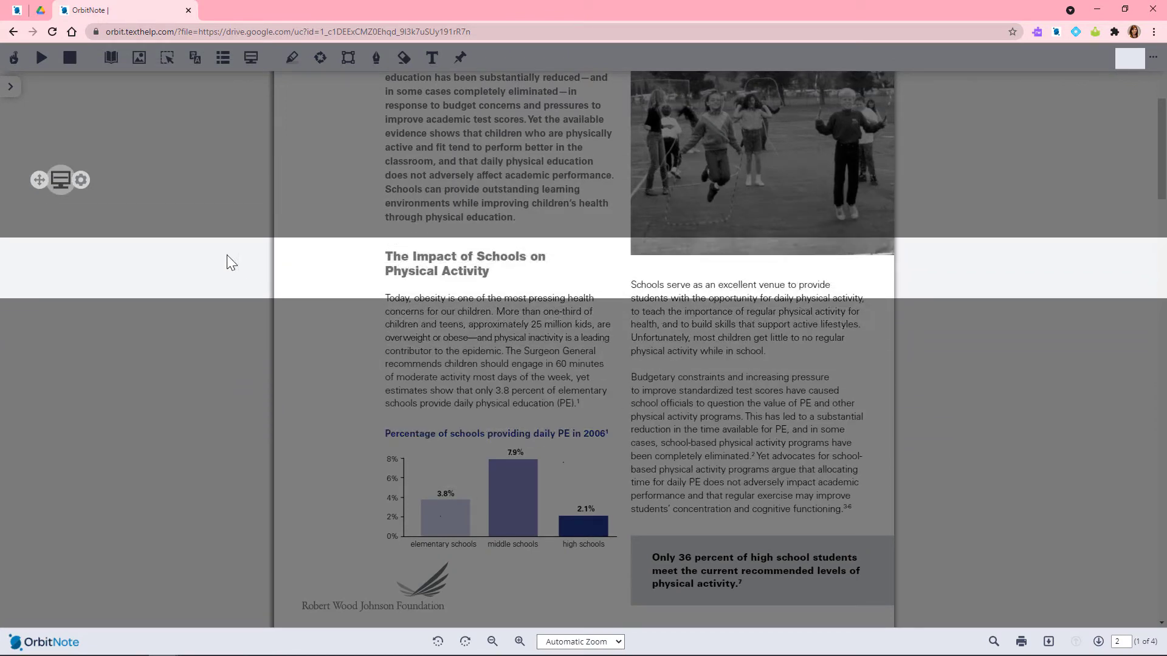
click(83, 181)
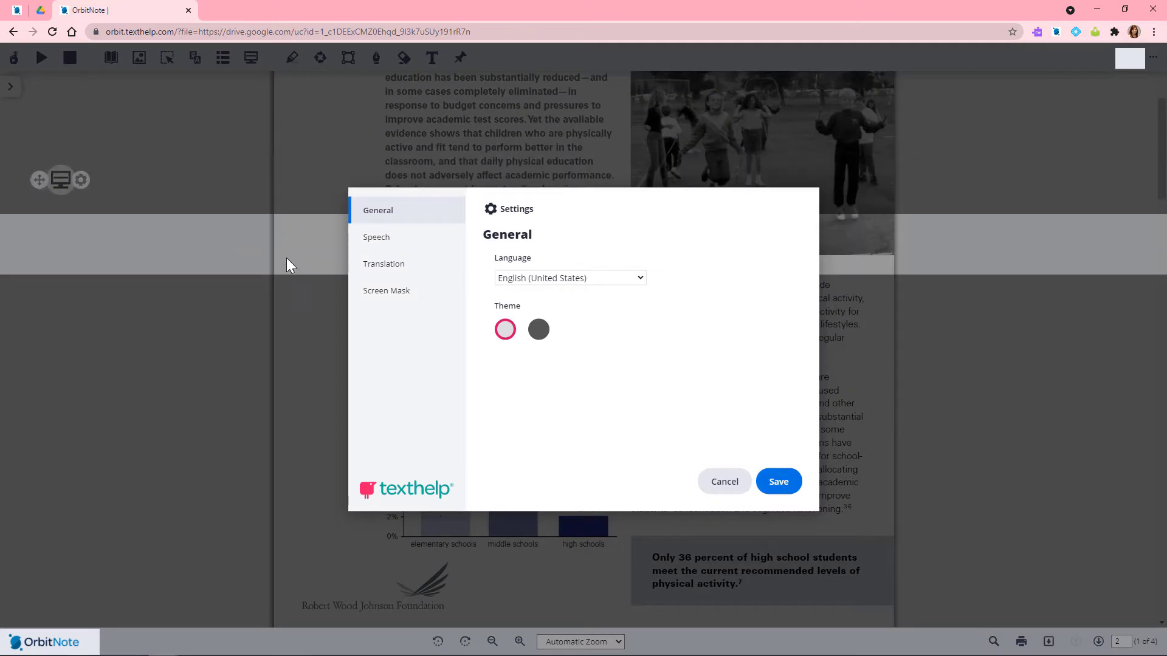
click(400, 293)
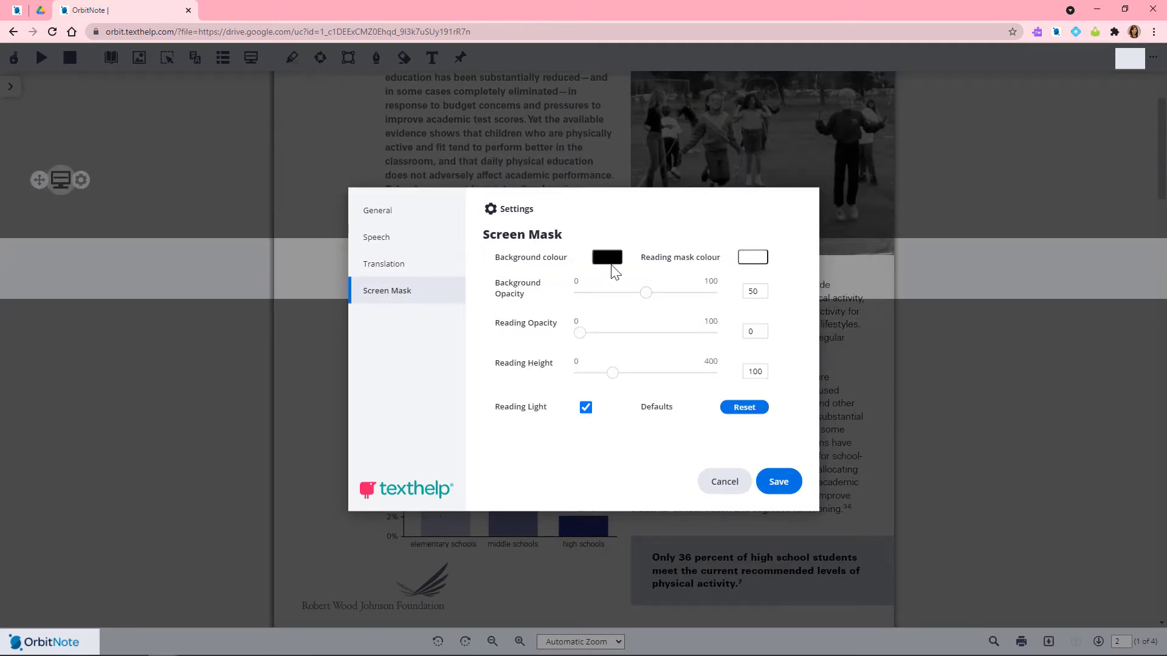
click(609, 258)
click(558, 281)
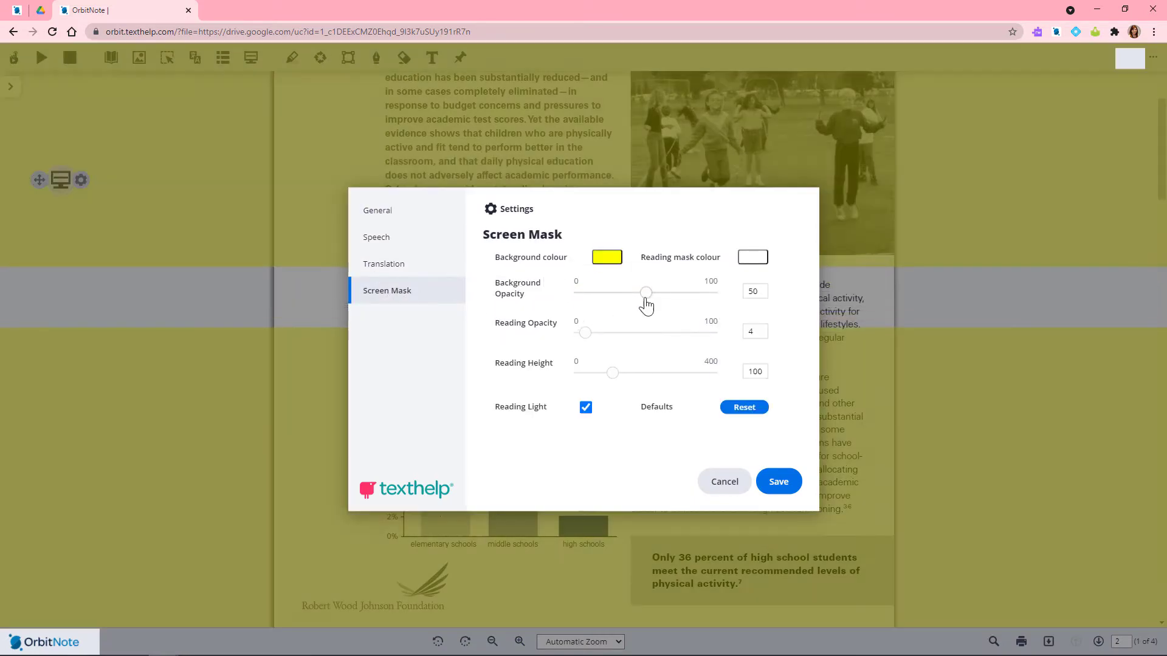
mouse_move(646, 305)
mouse_down()
mouse_move(594, 299)
mouse_move(672, 304)
mouse_move(629, 302)
mouse_up()
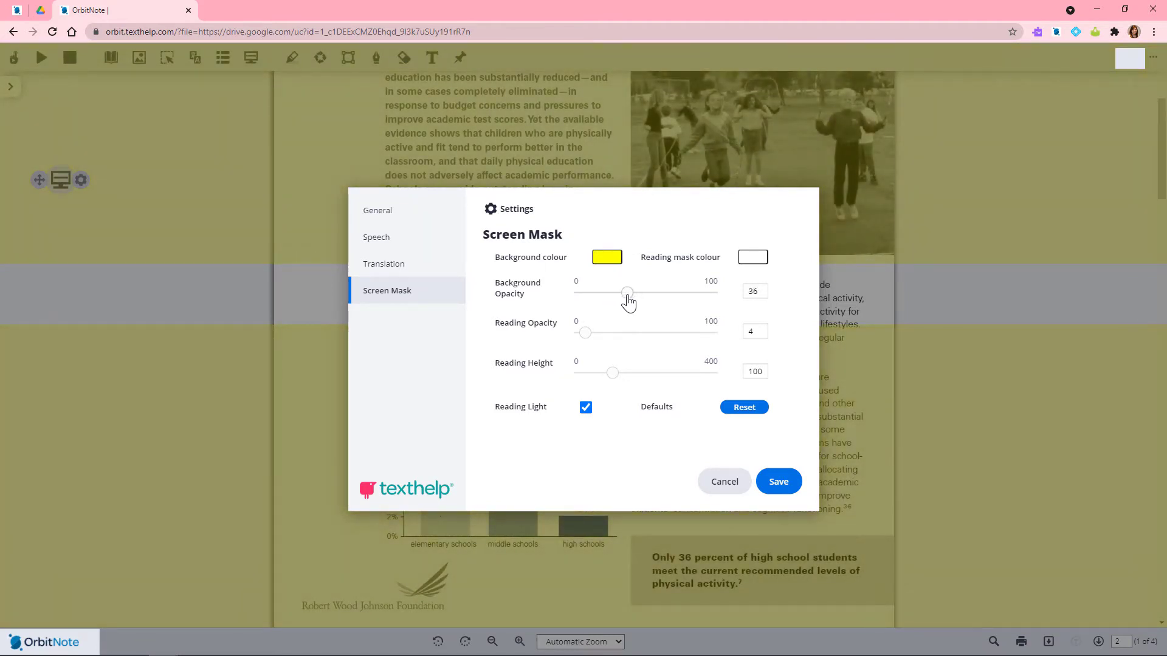
click(780, 479)
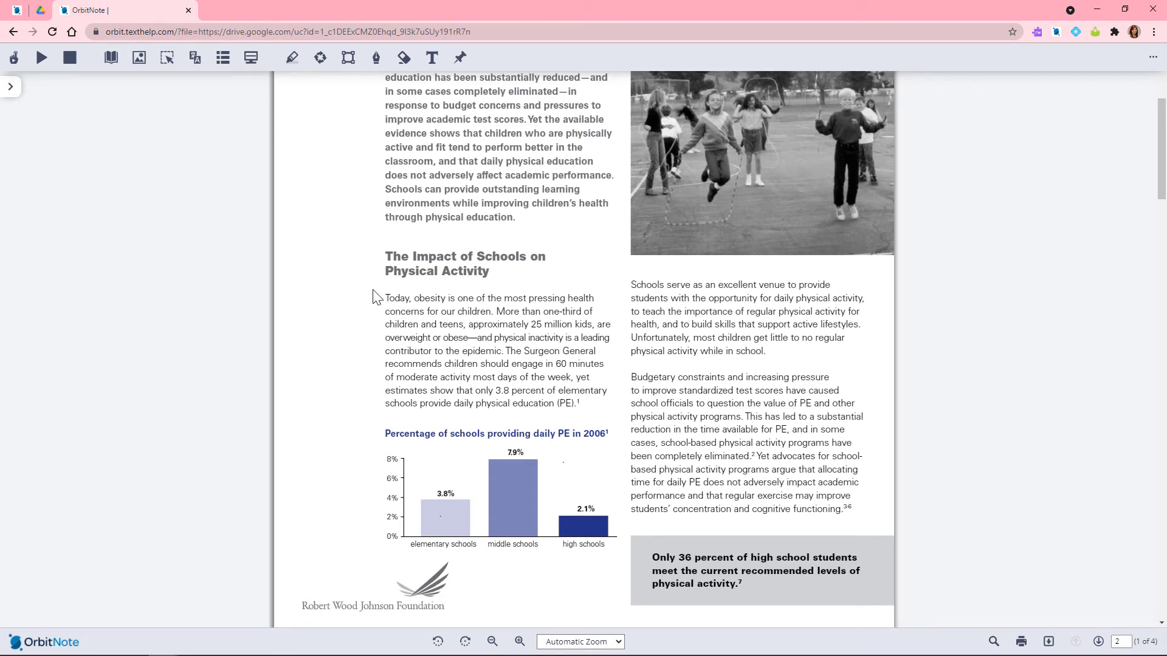
- Highlight the 'Today, obesity' passage cyan and 'Schools serve' paragraph magenta; select 'Yet advocates'
drag(385, 298, 476, 338)
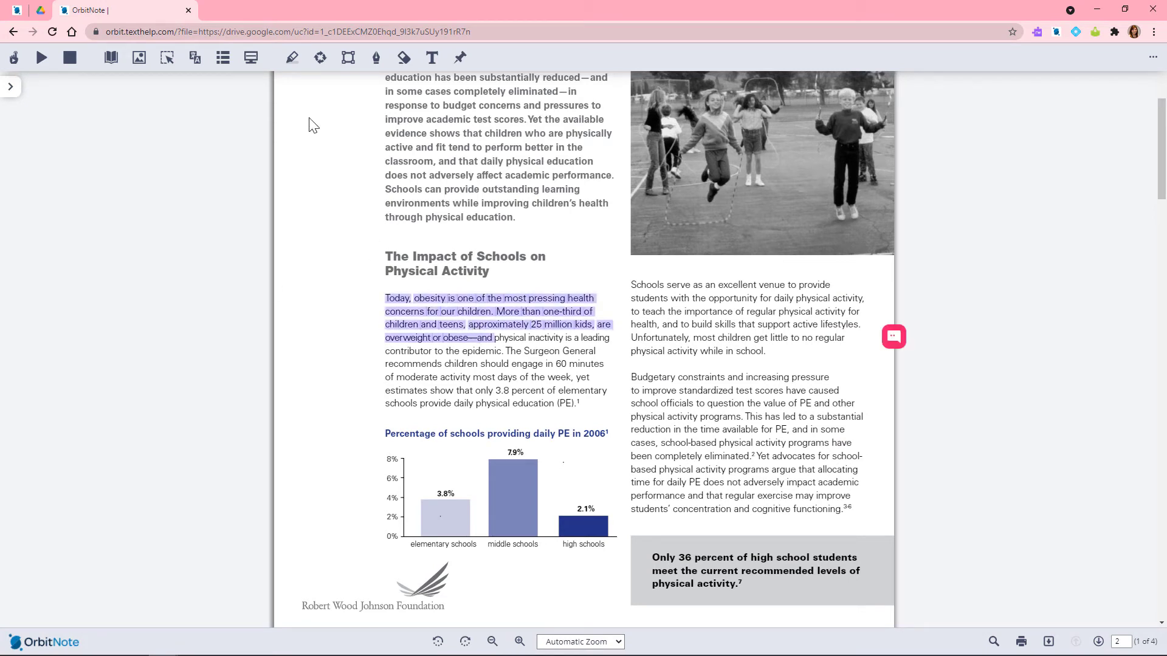
click(291, 58)
click(294, 88)
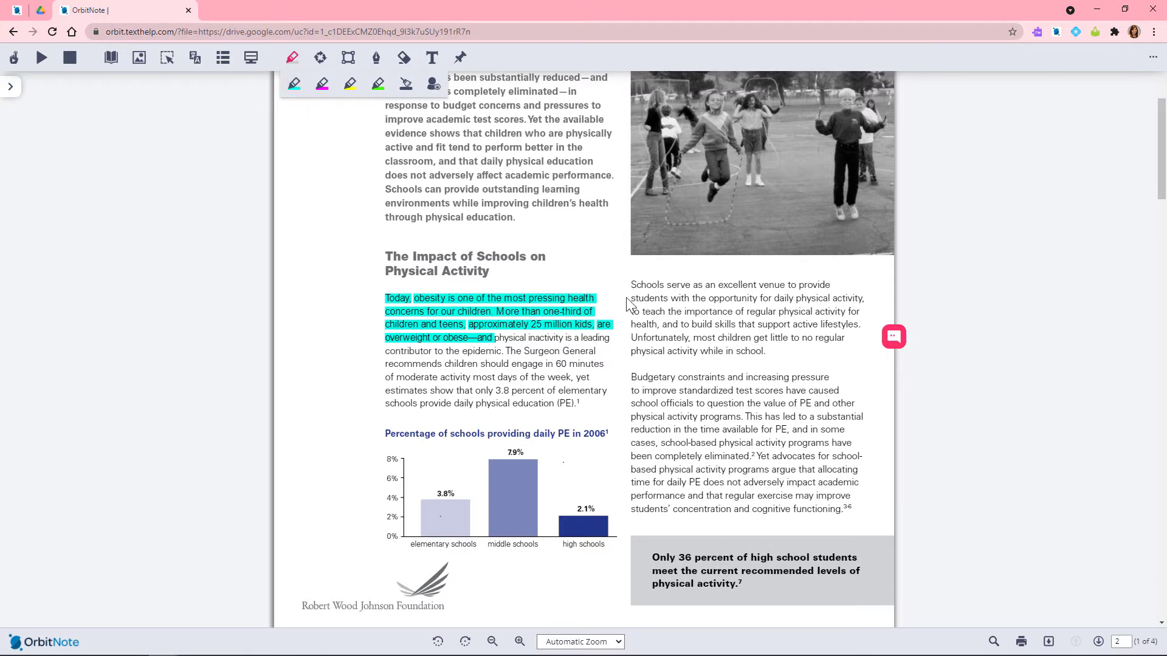
triple_click(655, 298)
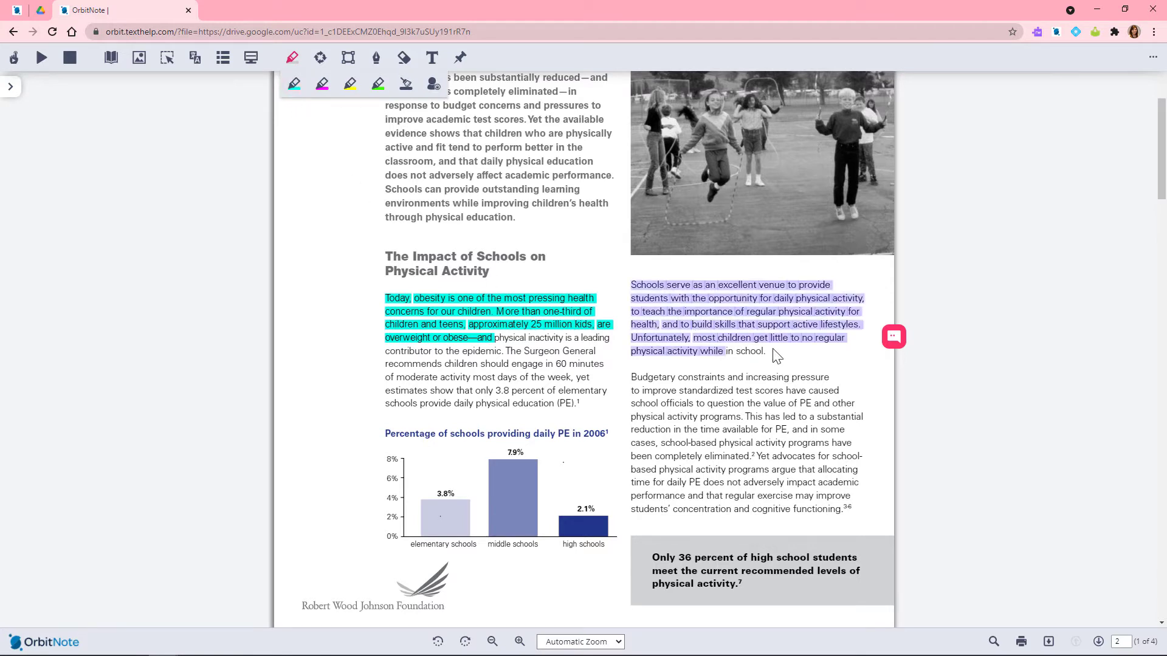
click(322, 86)
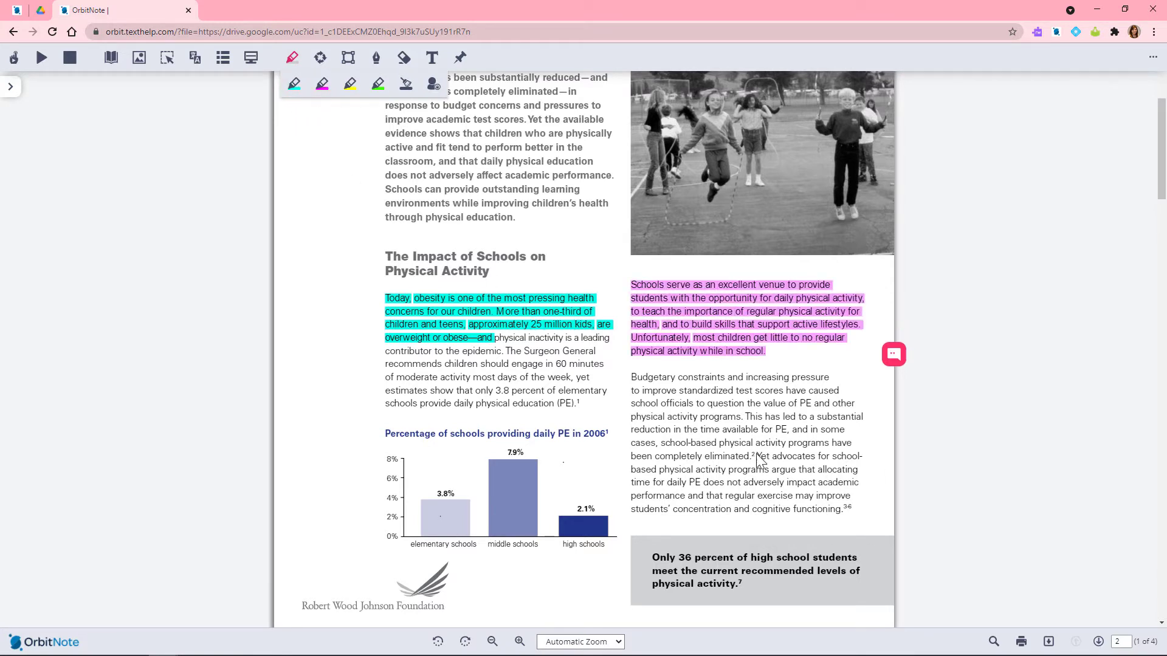
drag(756, 455, 843, 511)
- Highlight the 'Yet advocates' passage yellow, collect all highlights into Word, then return to the PDF
click(349, 84)
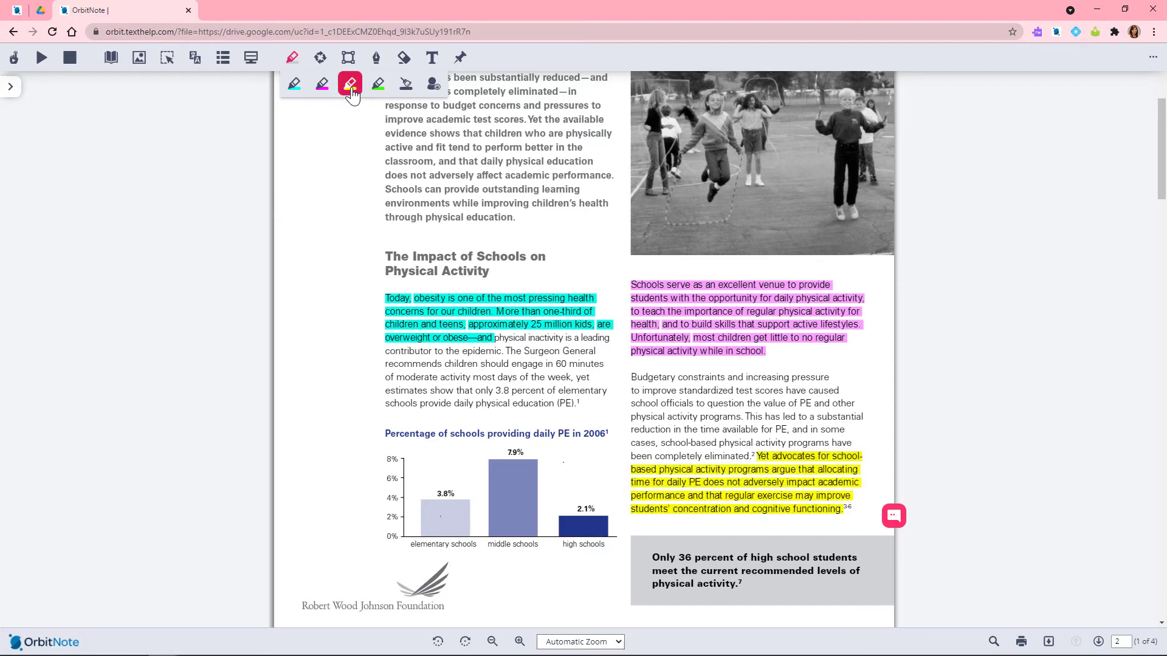
click(320, 59)
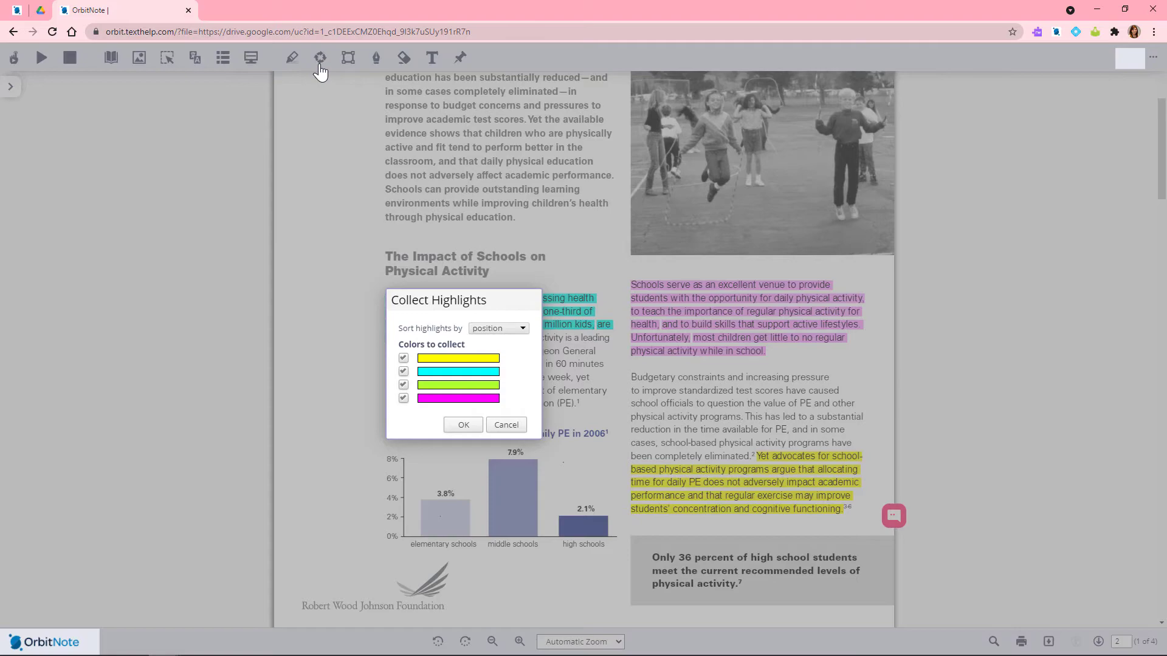
click(471, 425)
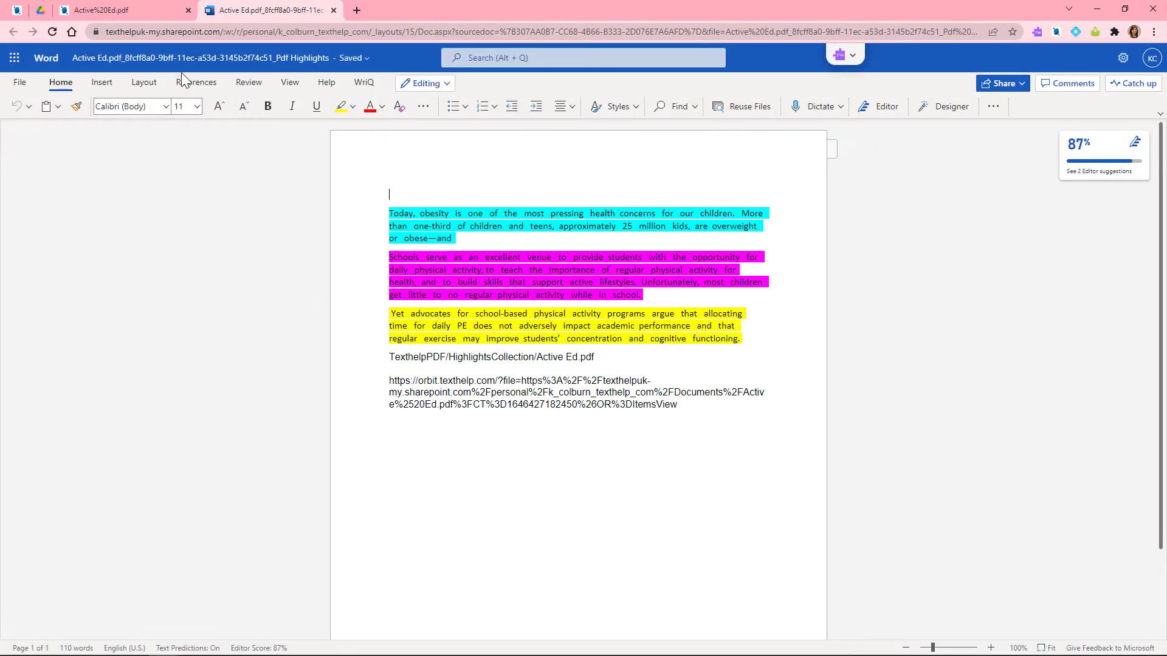
click(333, 10)
click(348, 57)
- Draw a red-outlined, dark blue filled rectangle over the 'Eight health surveys' paragraph
click(373, 90)
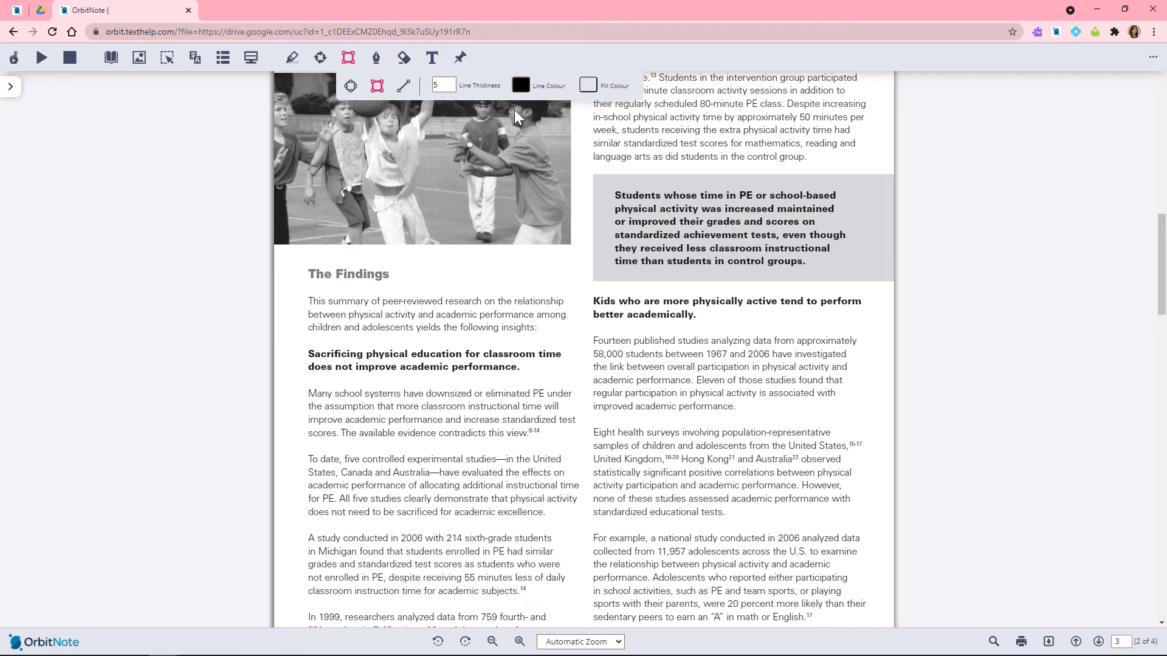
click(521, 86)
click(515, 108)
click(588, 86)
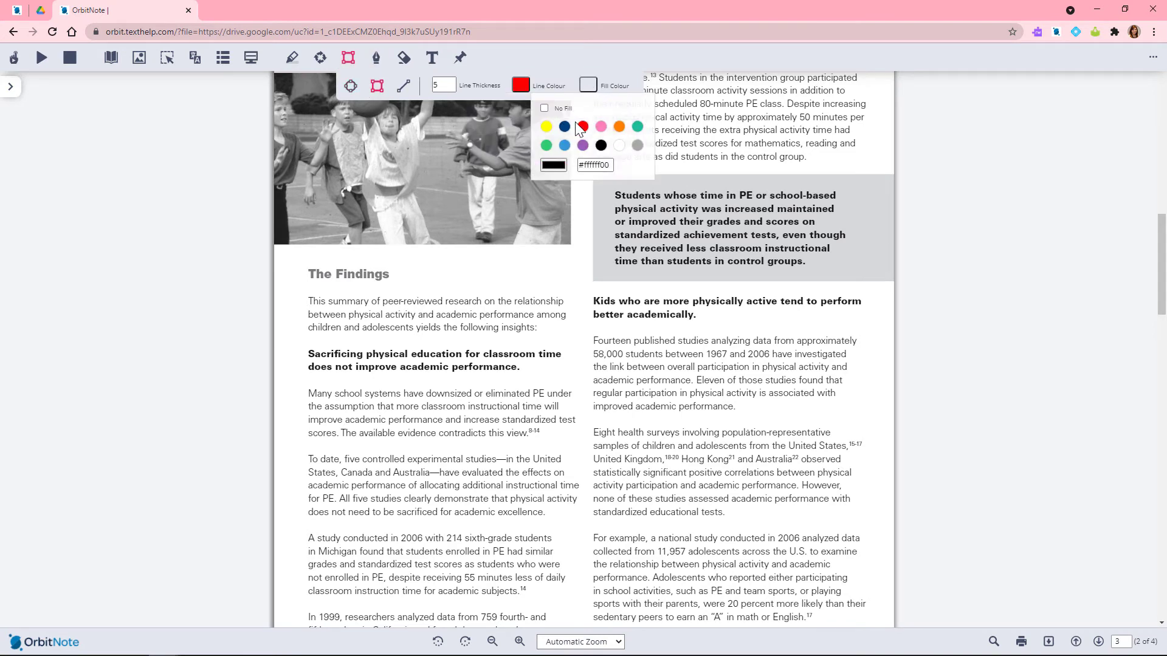
click(565, 126)
mouse_move(595, 418)
mouse_down()
mouse_move(799, 467)
mouse_move(879, 519)
mouse_up()
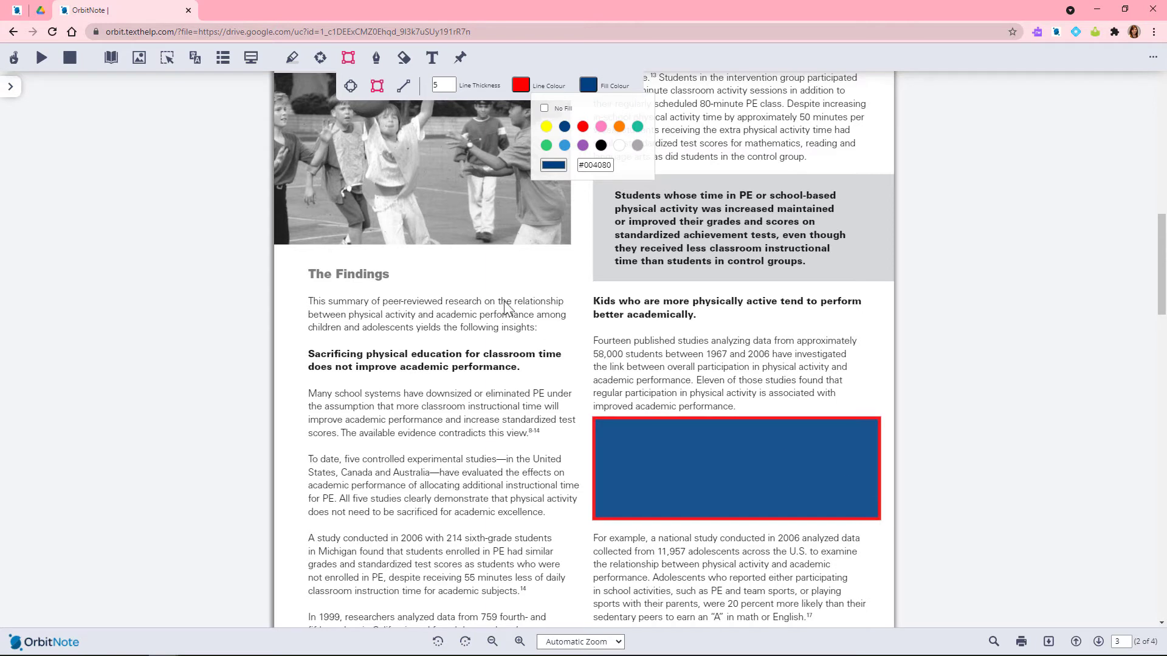
- Draw two unfilled black-outlined circles, a larger one over 'The Findings' text
click(351, 86)
click(521, 85)
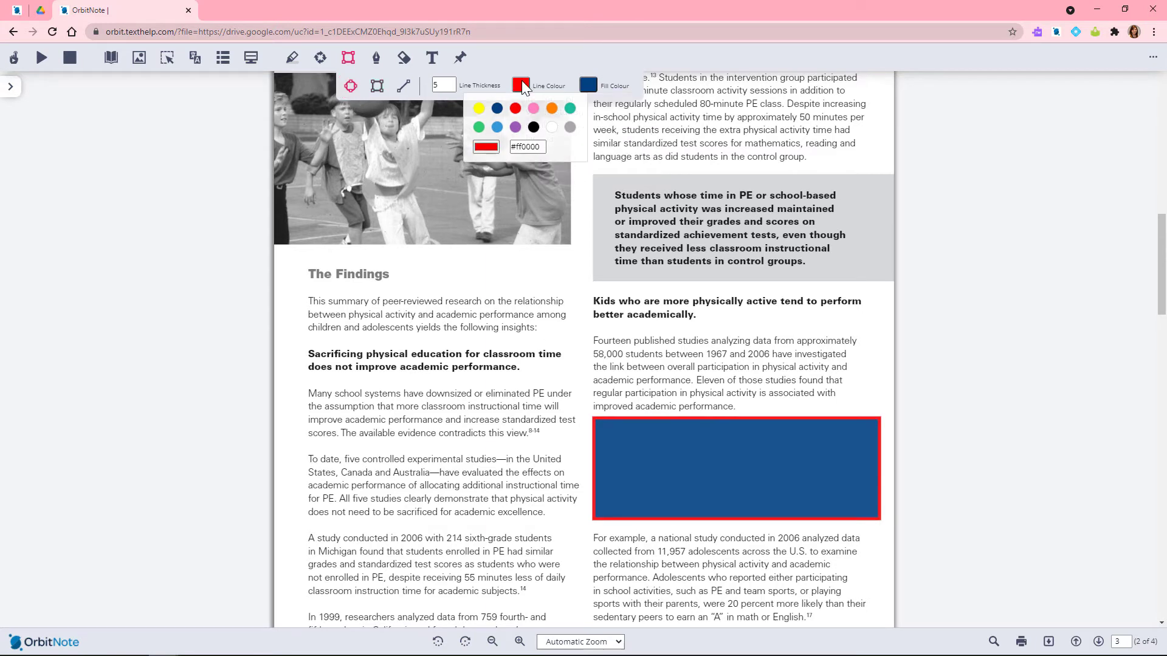
click(534, 126)
click(588, 85)
click(545, 108)
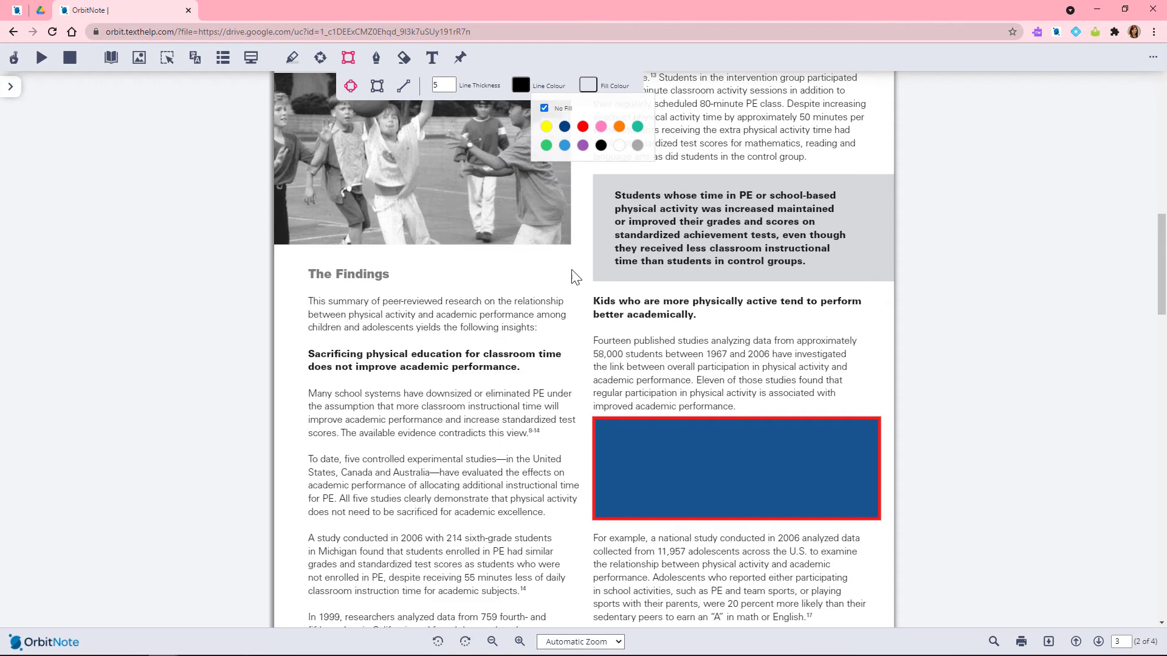
drag(313, 446, 356, 406)
drag(450, 342, 531, 382)
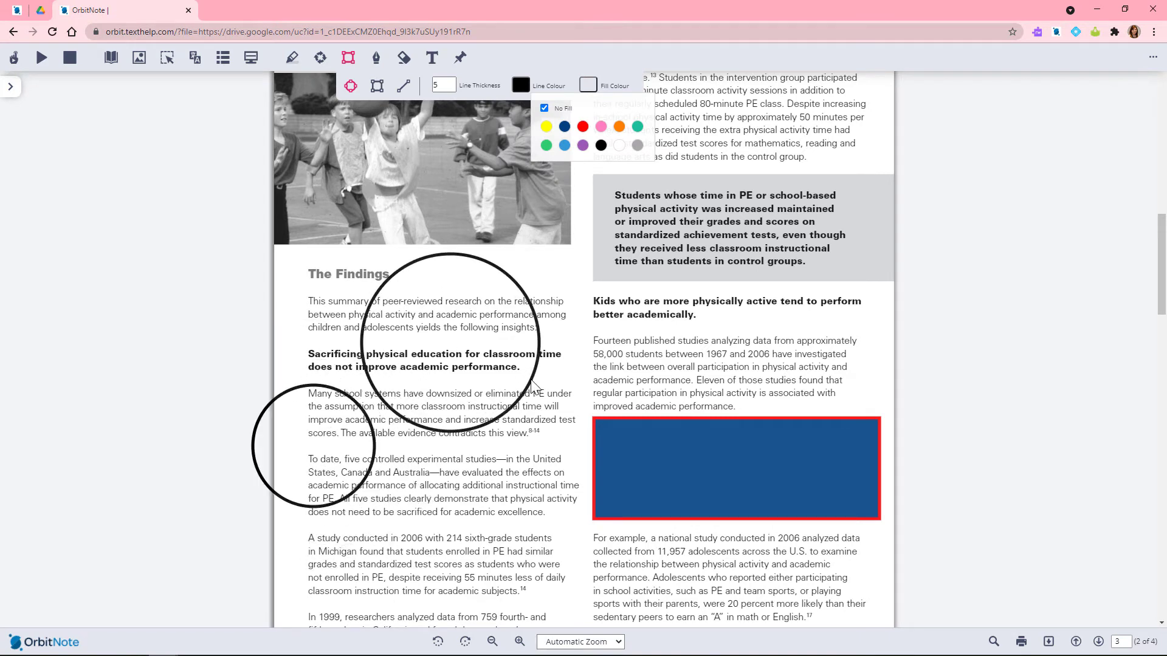
- Draw a freehand curly brace beside the grey quote box and a star over the right column
click(376, 57)
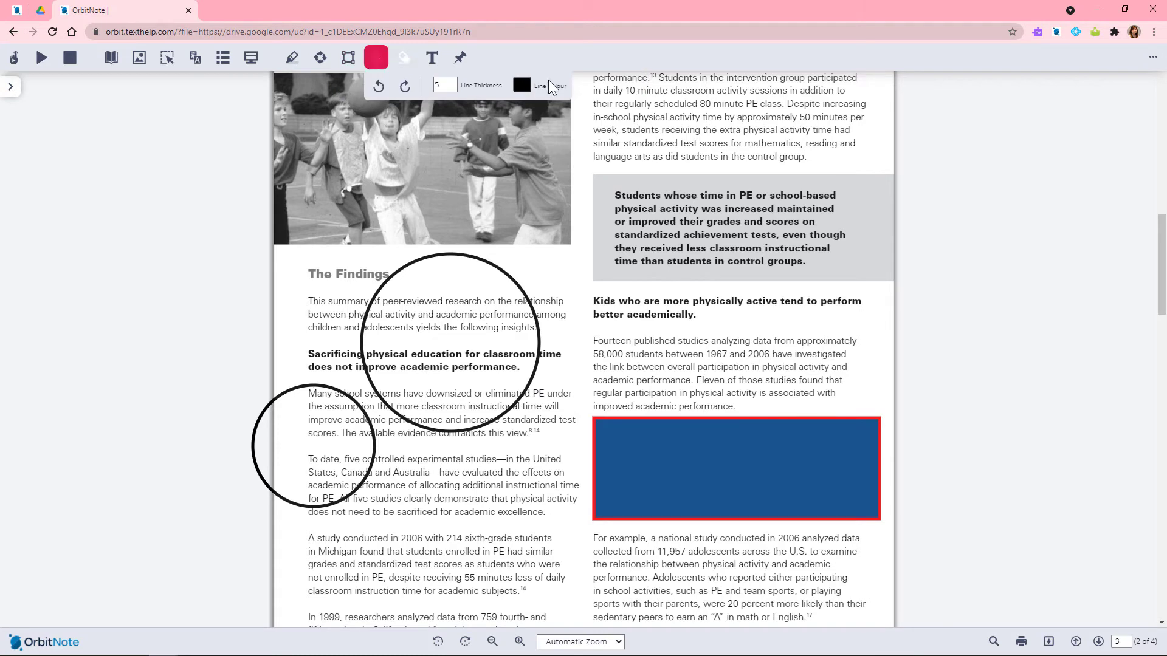
mouse_move(623, 163)
mouse_down()
mouse_move(602, 165)
mouse_move(599, 237)
mouse_move(629, 297)
mouse_up()
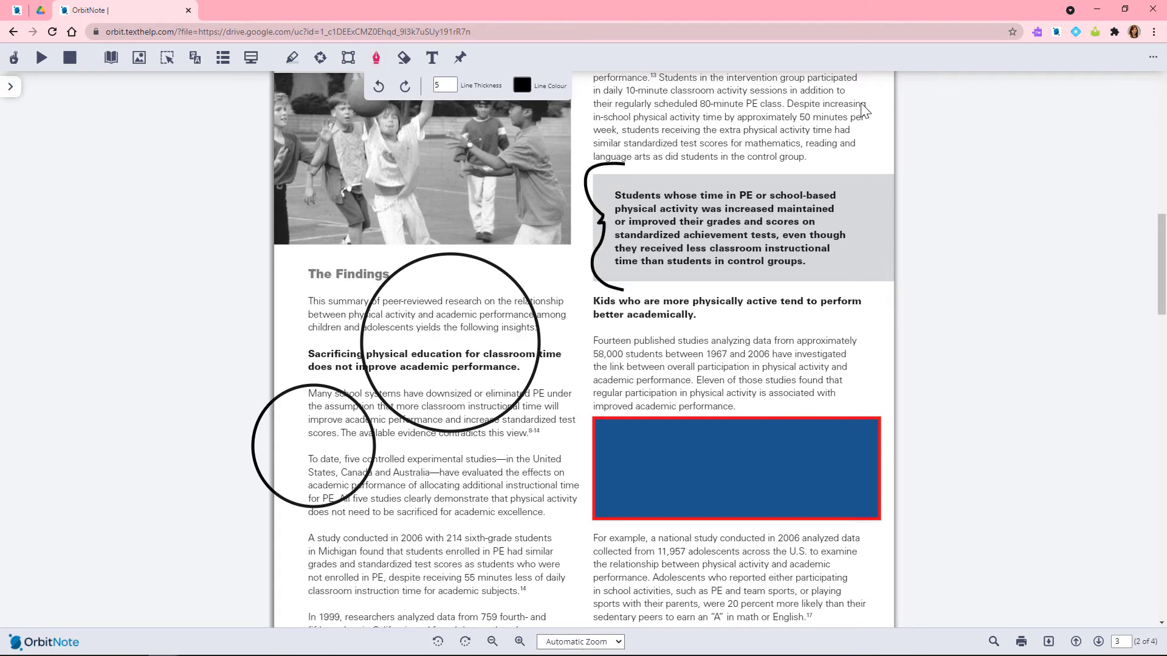
mouse_move(840, 181)
mouse_down()
mouse_move(823, 149)
mouse_move(863, 115)
mouse_move(845, 184)
mouse_up()
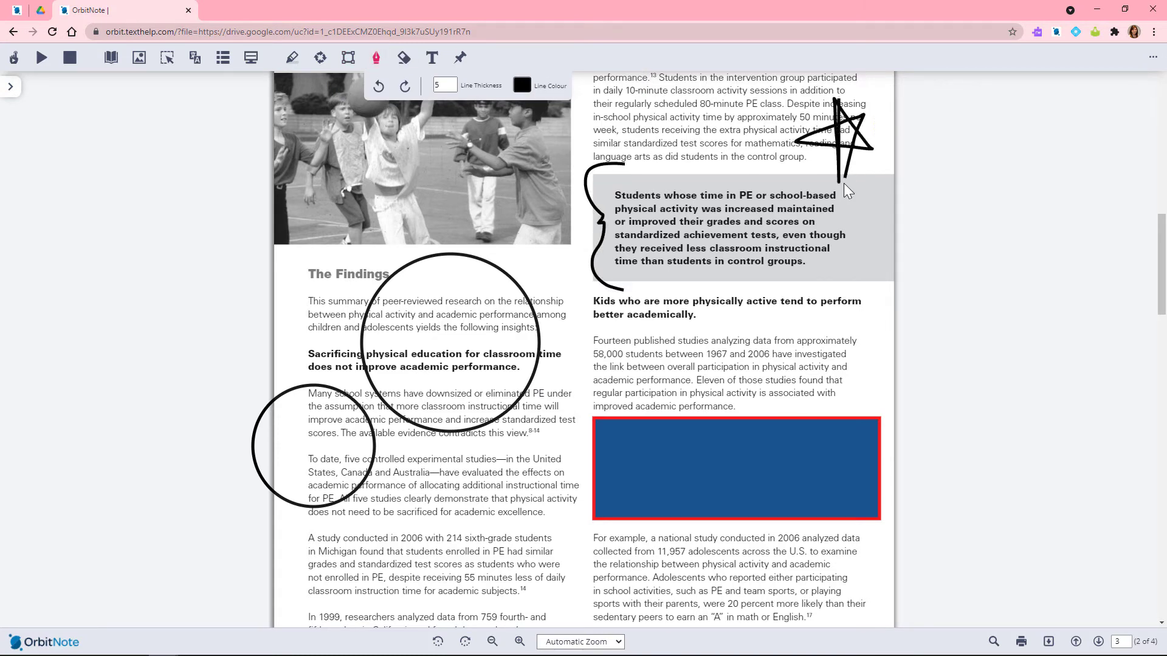
click(379, 86)
click(379, 86)
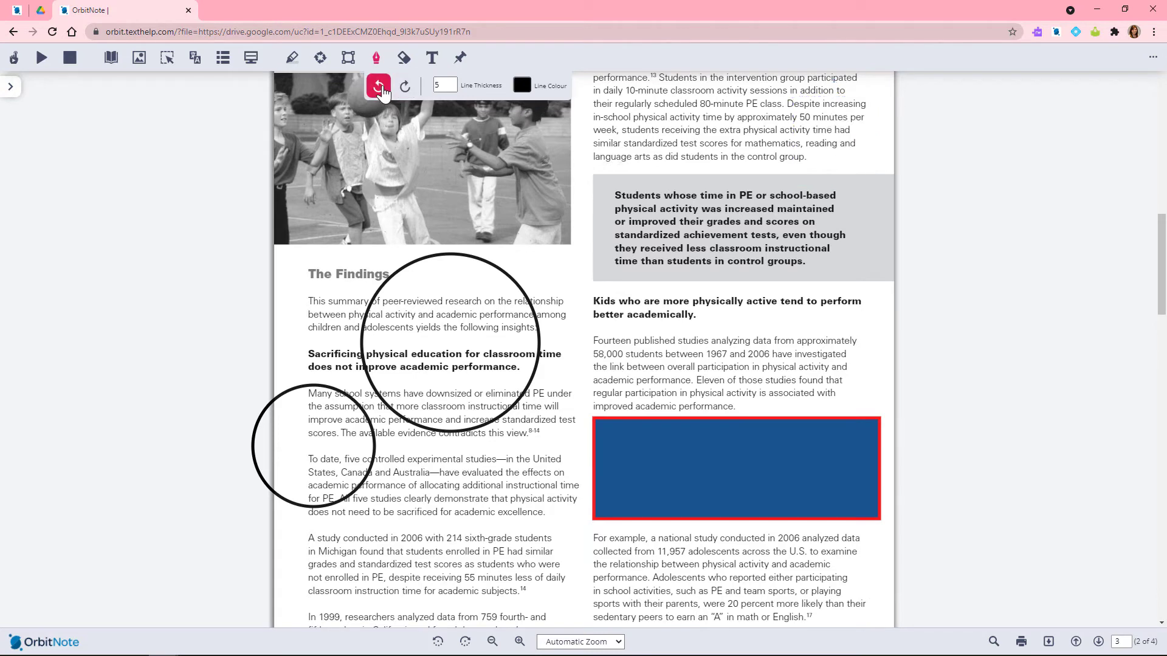
click(405, 86)
click(405, 87)
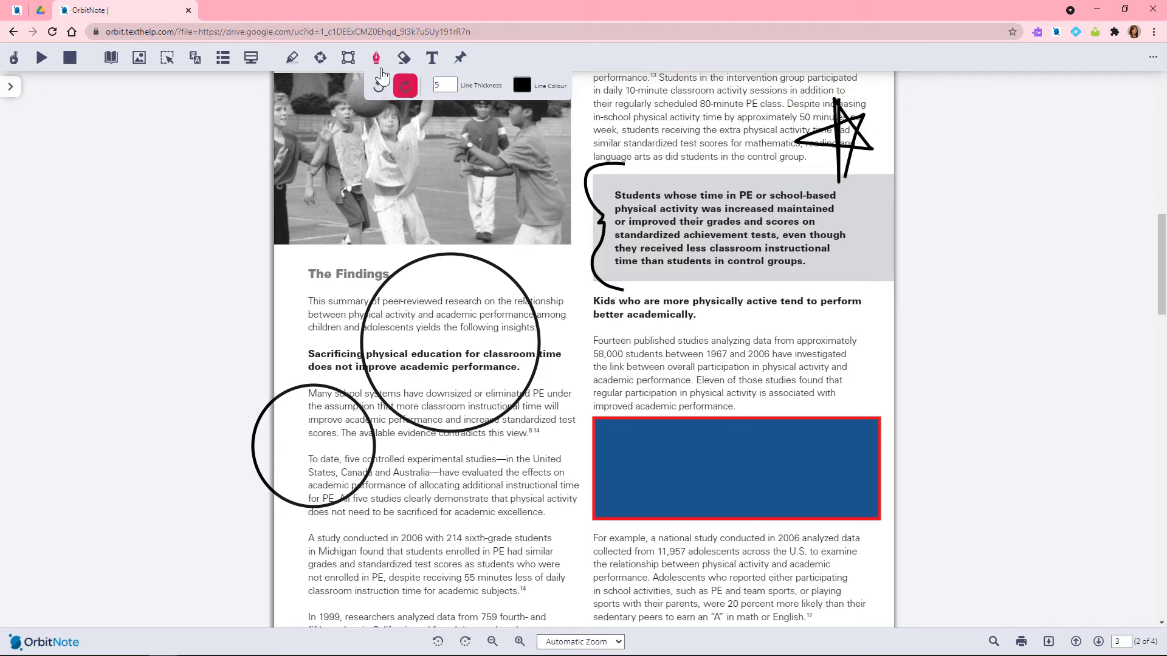
click(376, 63)
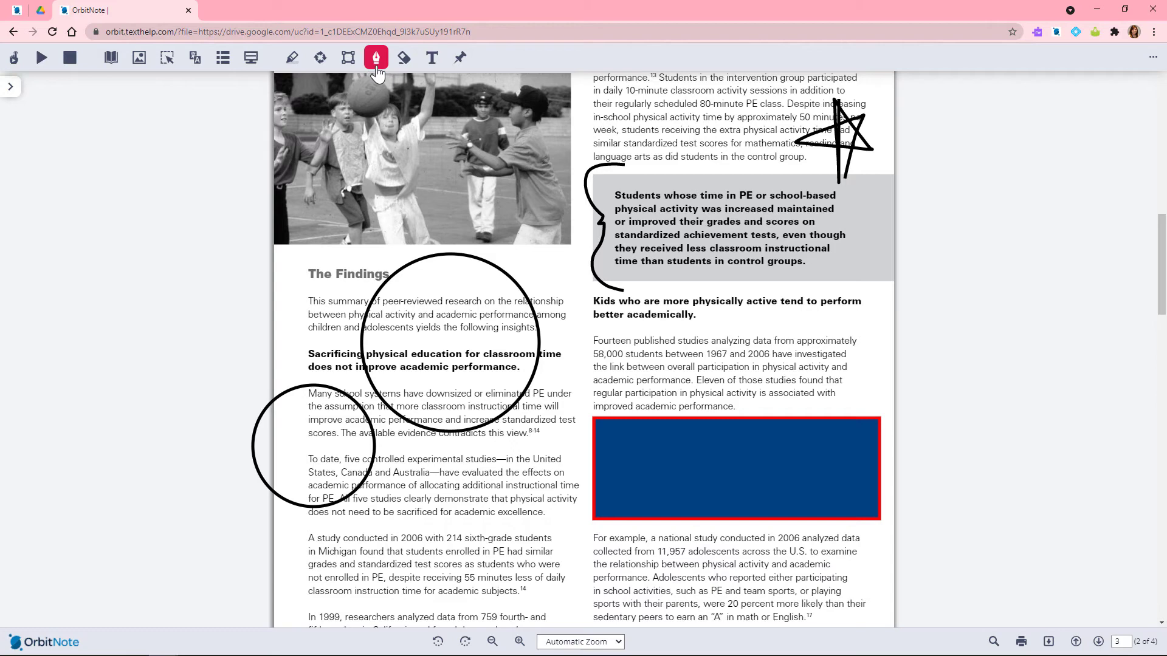
- Erase the lower-left circle and the large circle over 'The Findings'
click(405, 64)
click(352, 491)
click(423, 425)
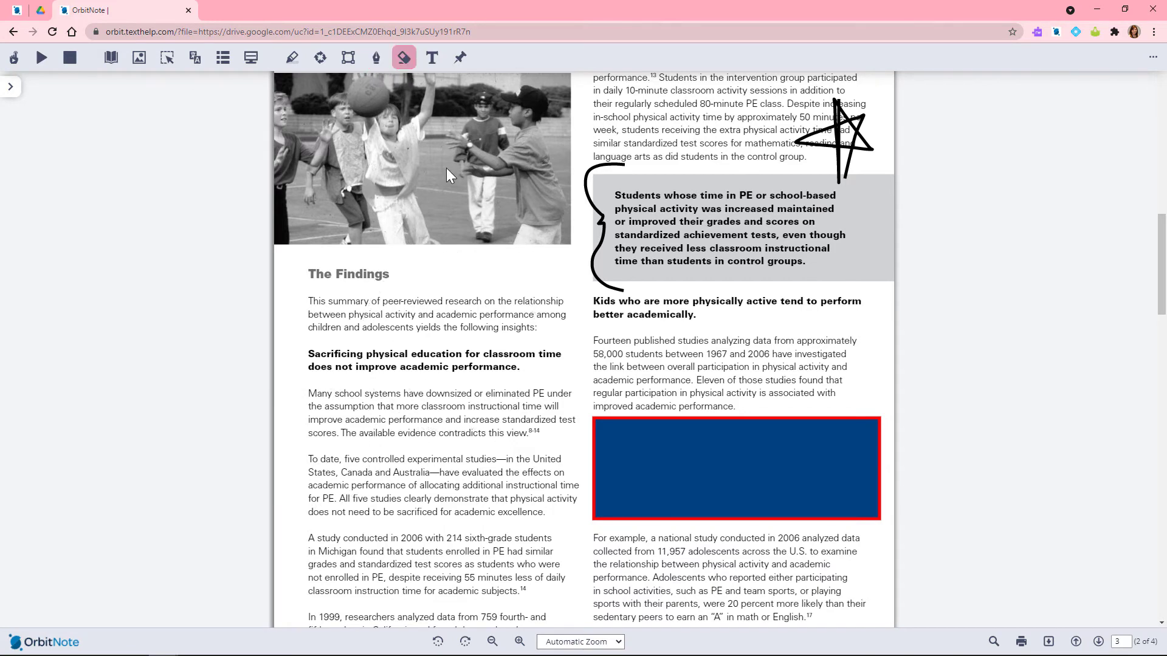
- Add a text note atop page 4 reading 'Use this section for research paper.'
scroll(407, 291, down, 10)
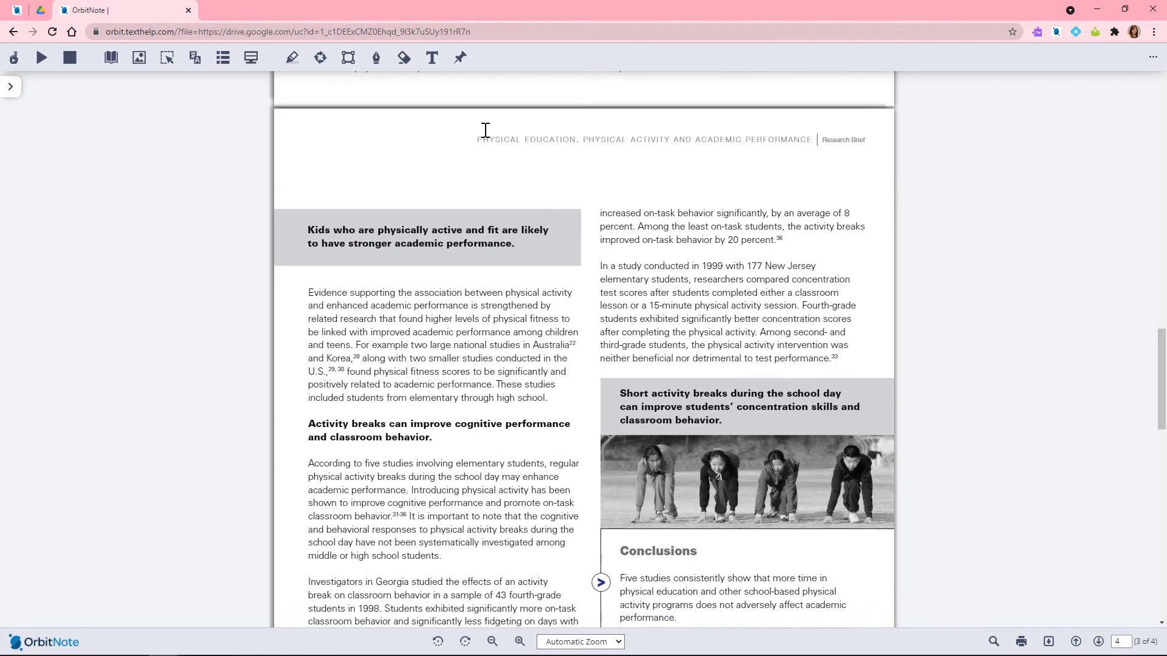
click(432, 57)
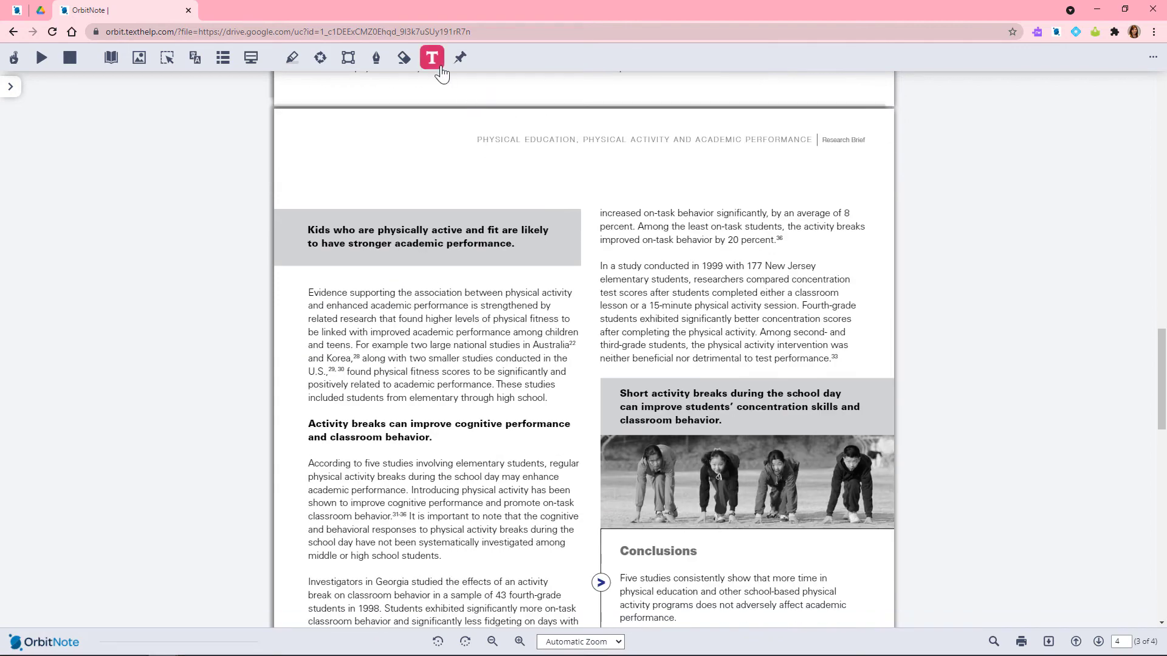
click(336, 167)
text(Use this)
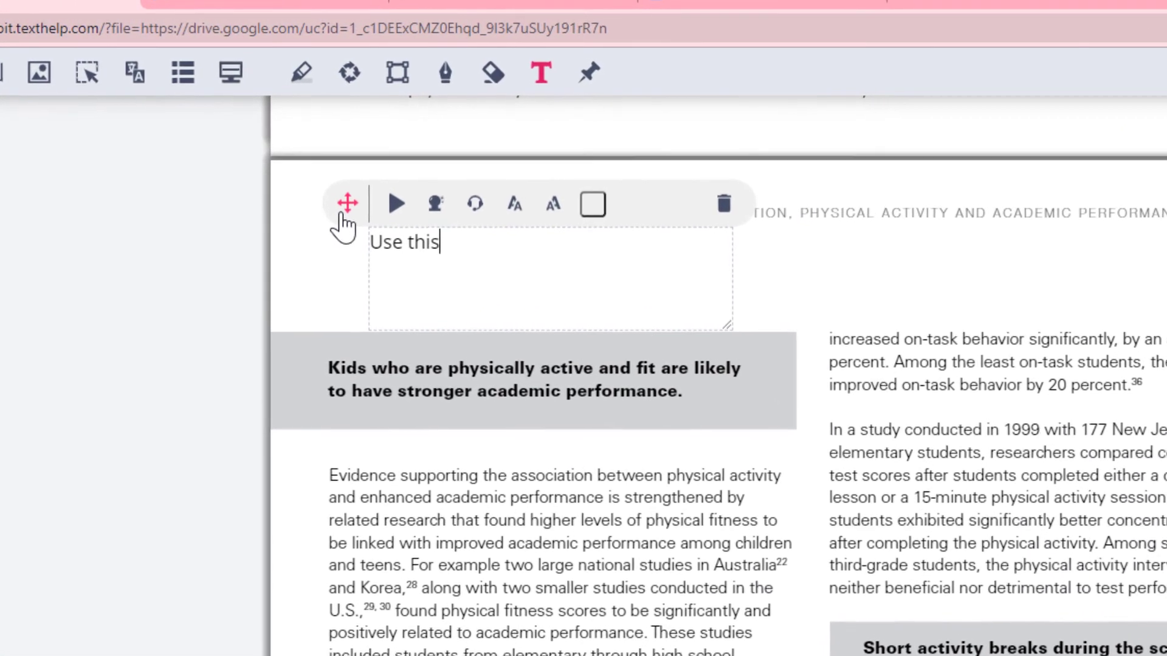
text( section for research paper.)
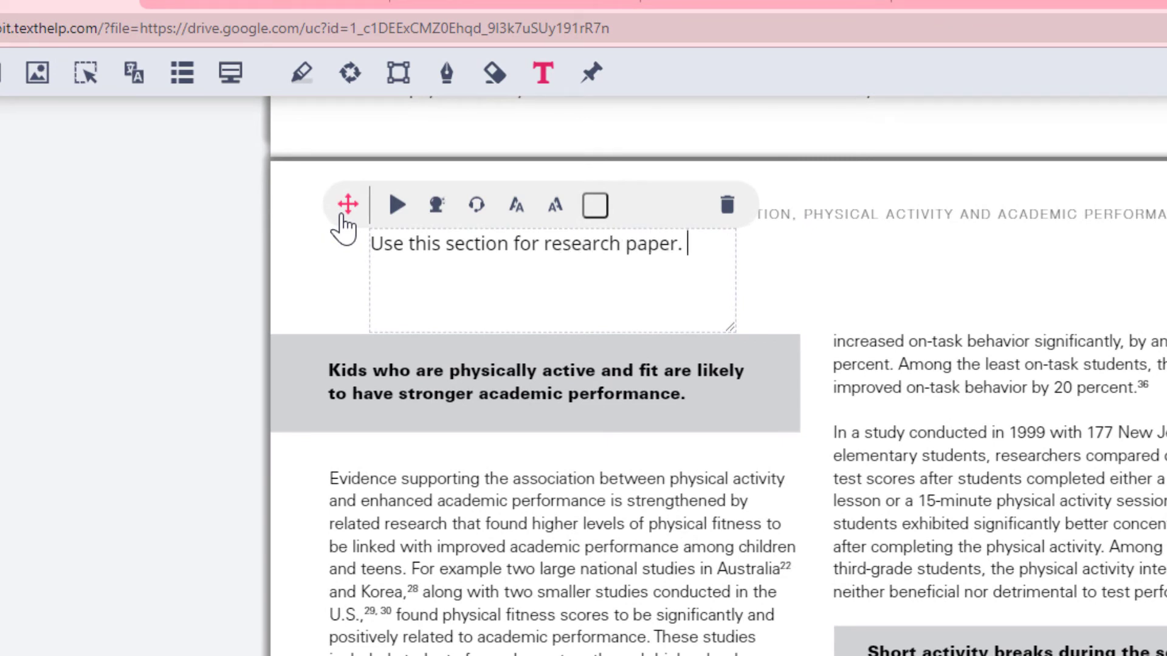
- Continue the note with 'Make a note to review later.' using word prediction
click(436, 205)
text(Ma)
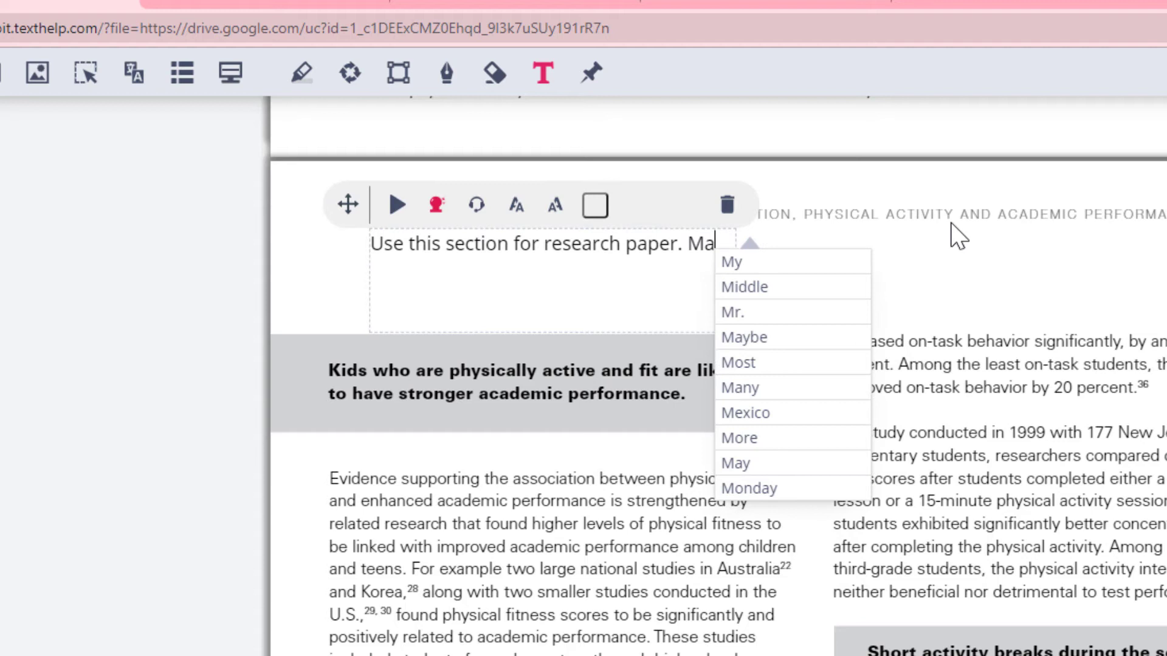
text(ke)
click(856, 262)
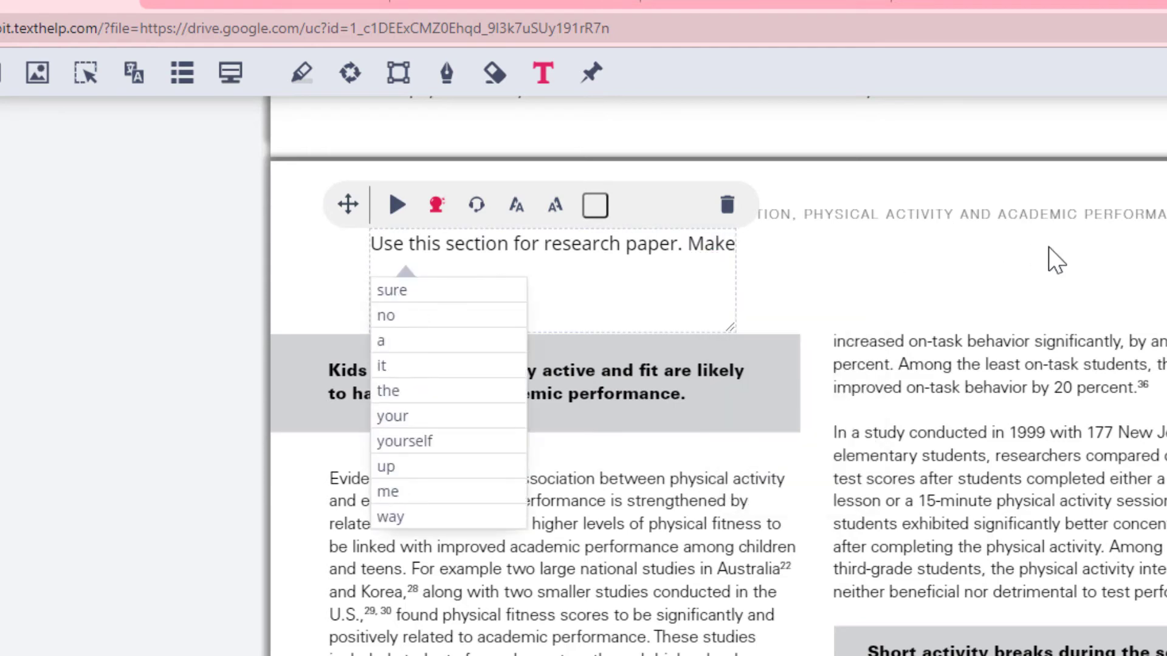
click(399, 340)
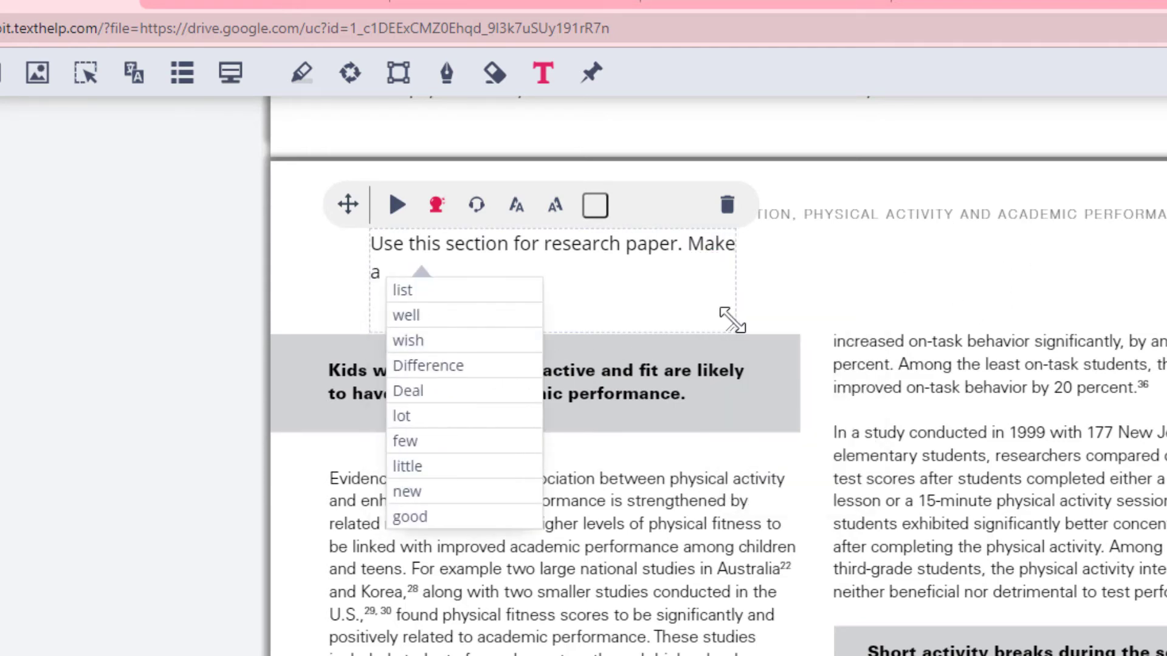
text(nte)
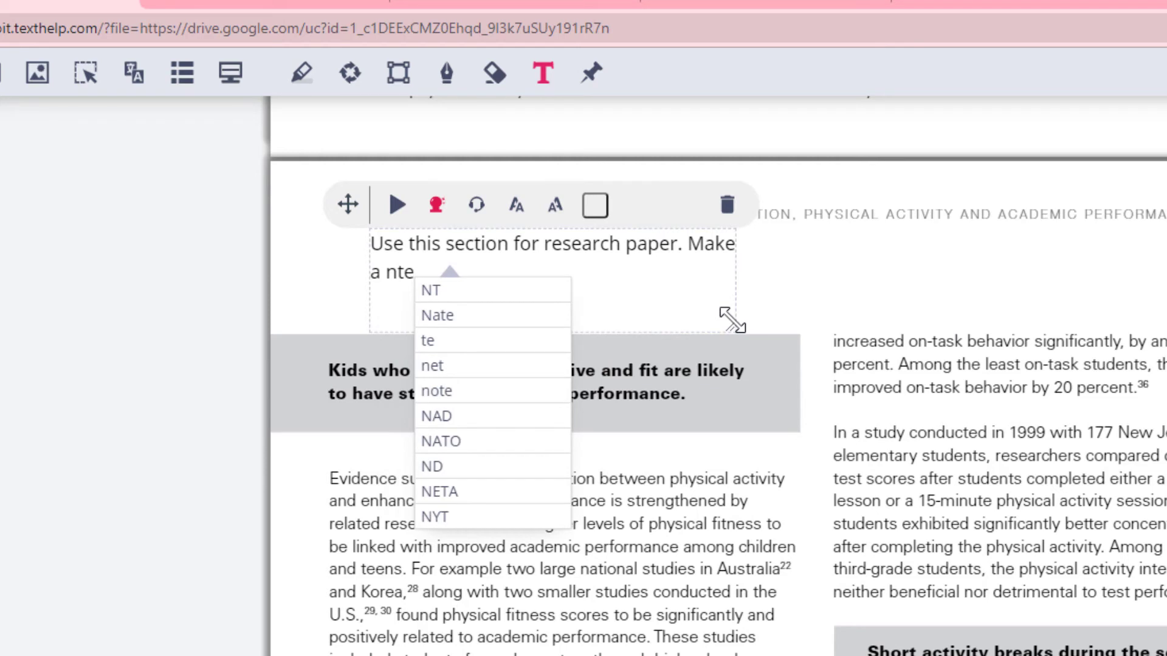
click(510, 392)
click(436, 205)
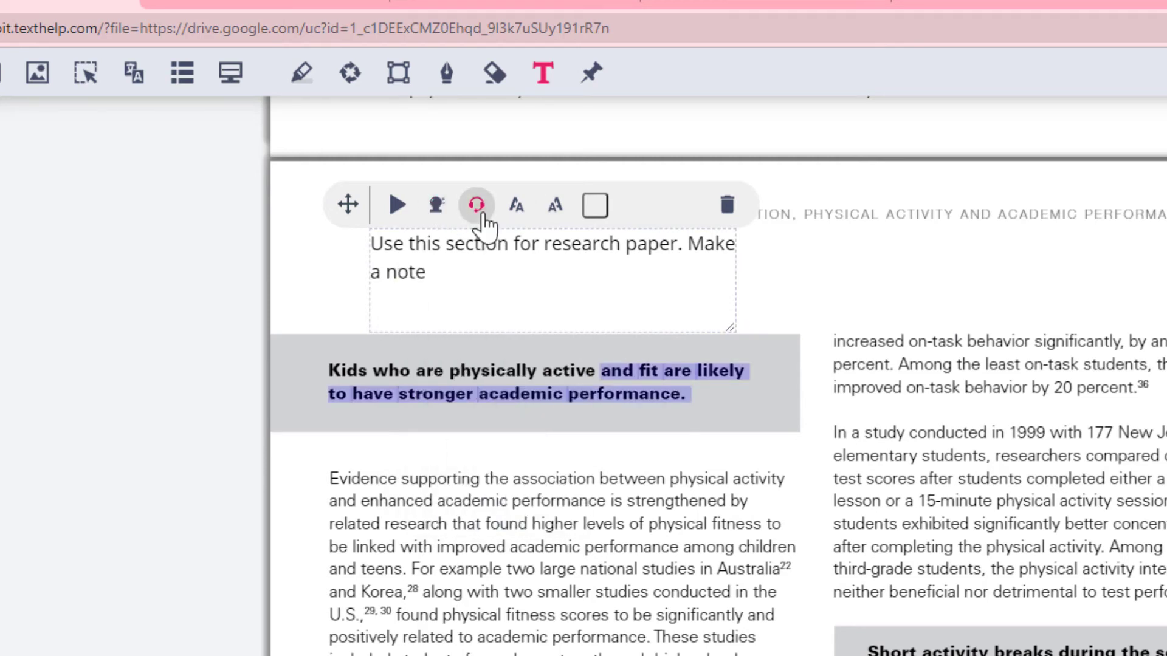
text(to review later.)
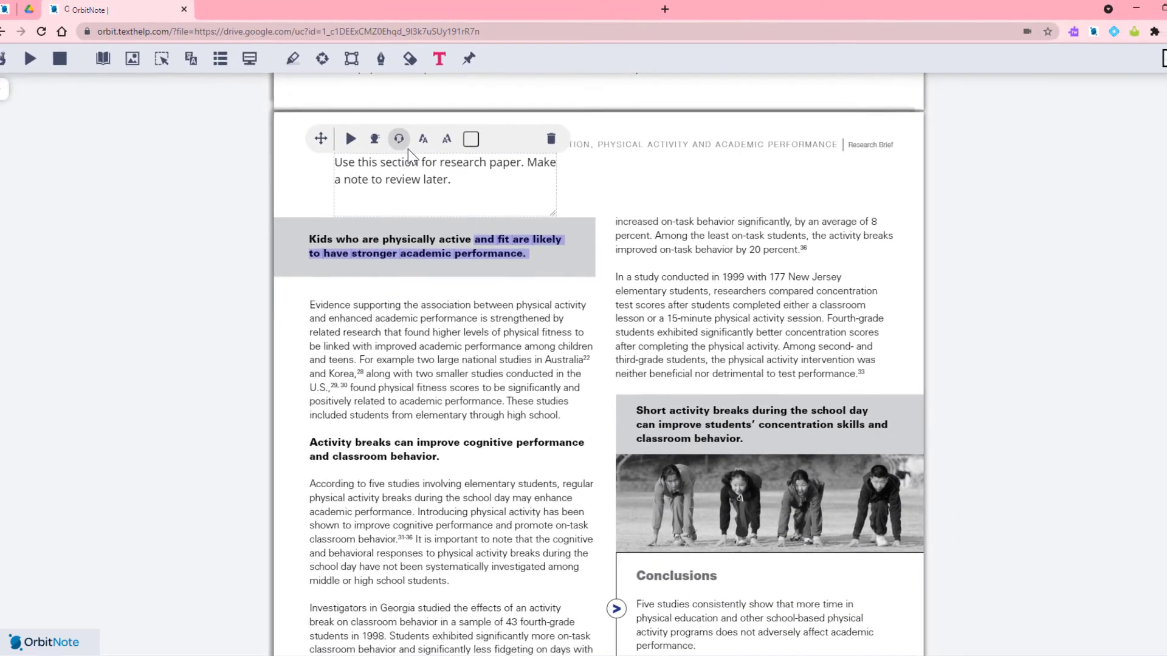
- Make the note's text red
click(471, 139)
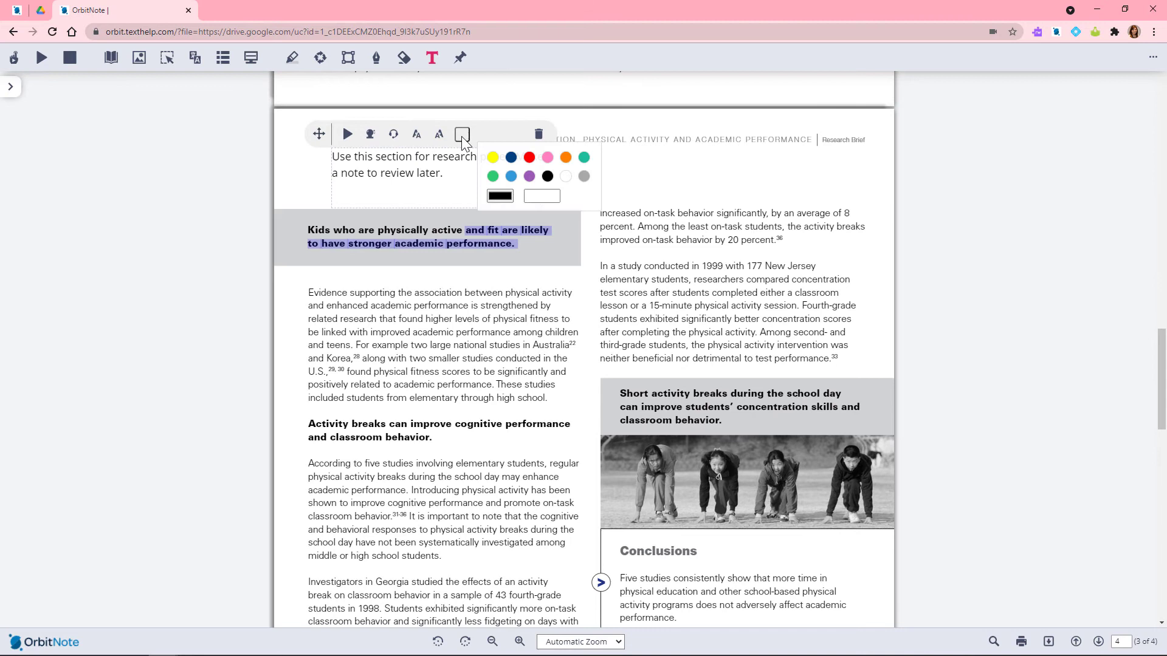
click(530, 158)
click(291, 193)
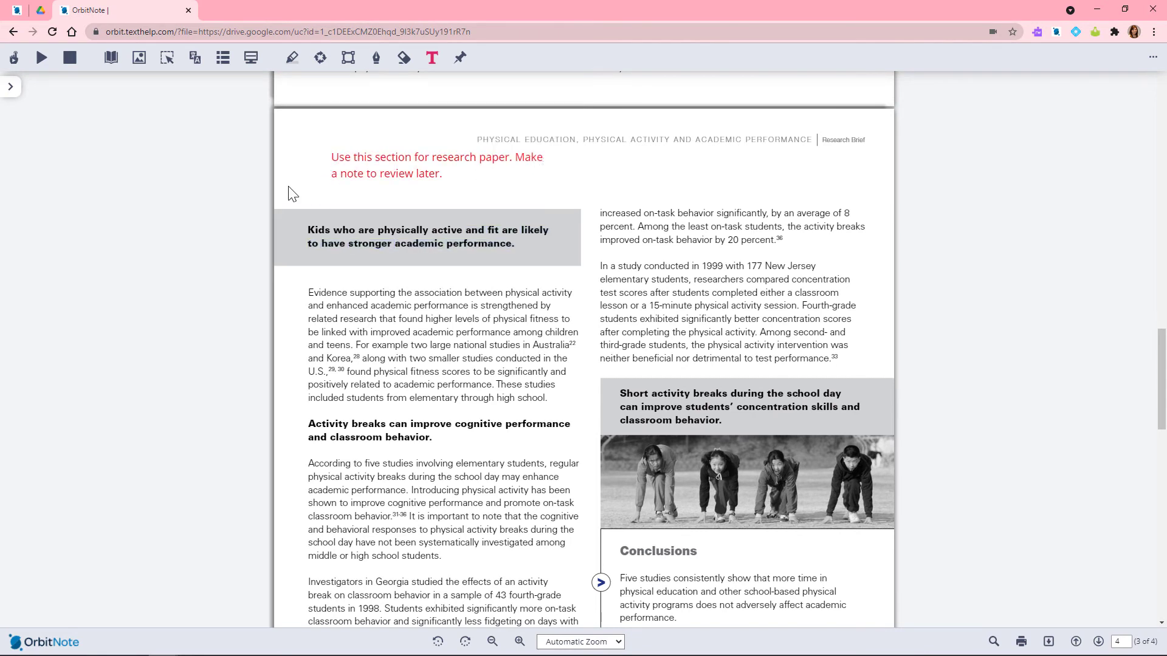
- Place a sticky note saying 'review this paragraph' at the study paragraph's end
click(460, 57)
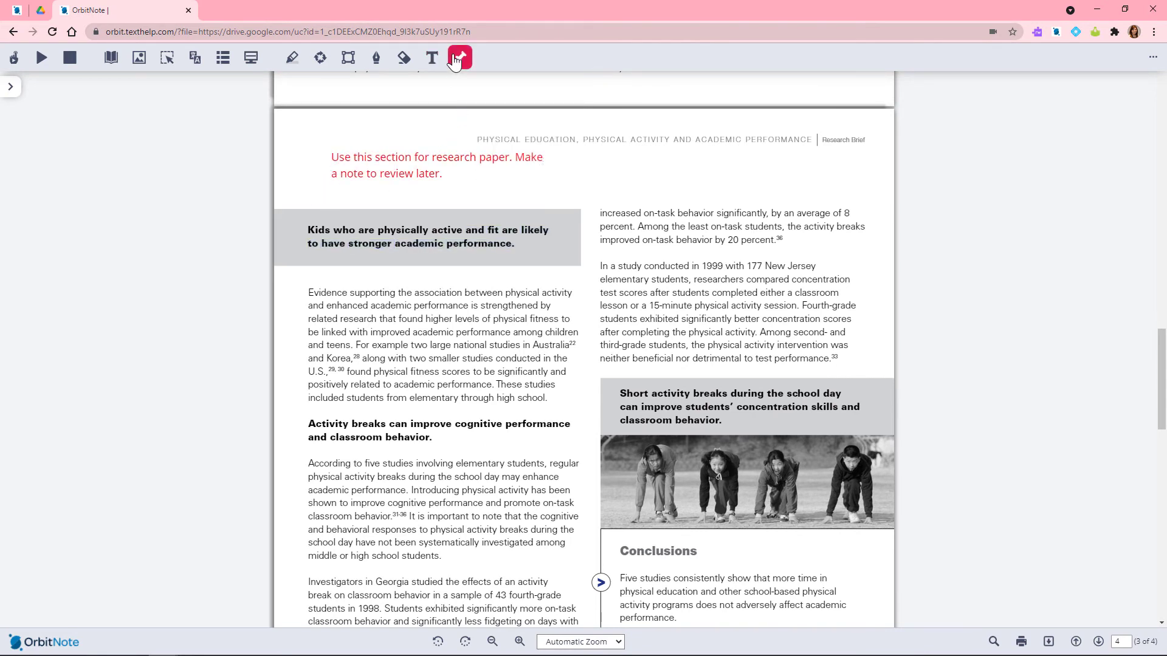
click(842, 365)
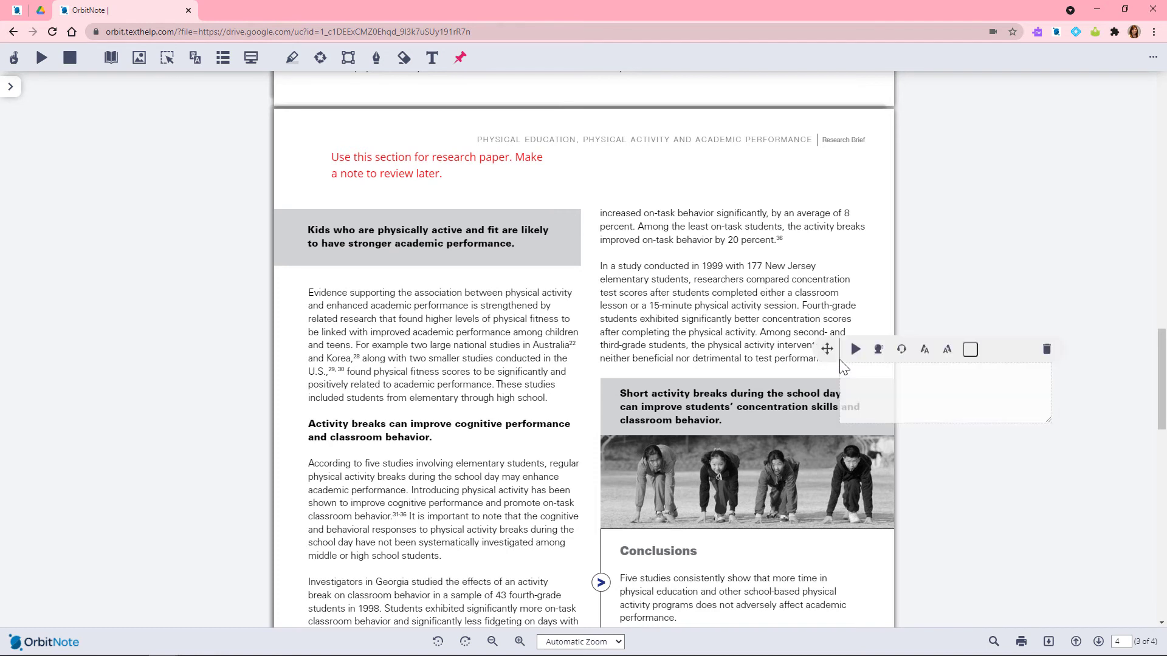
text(review this paragraph)
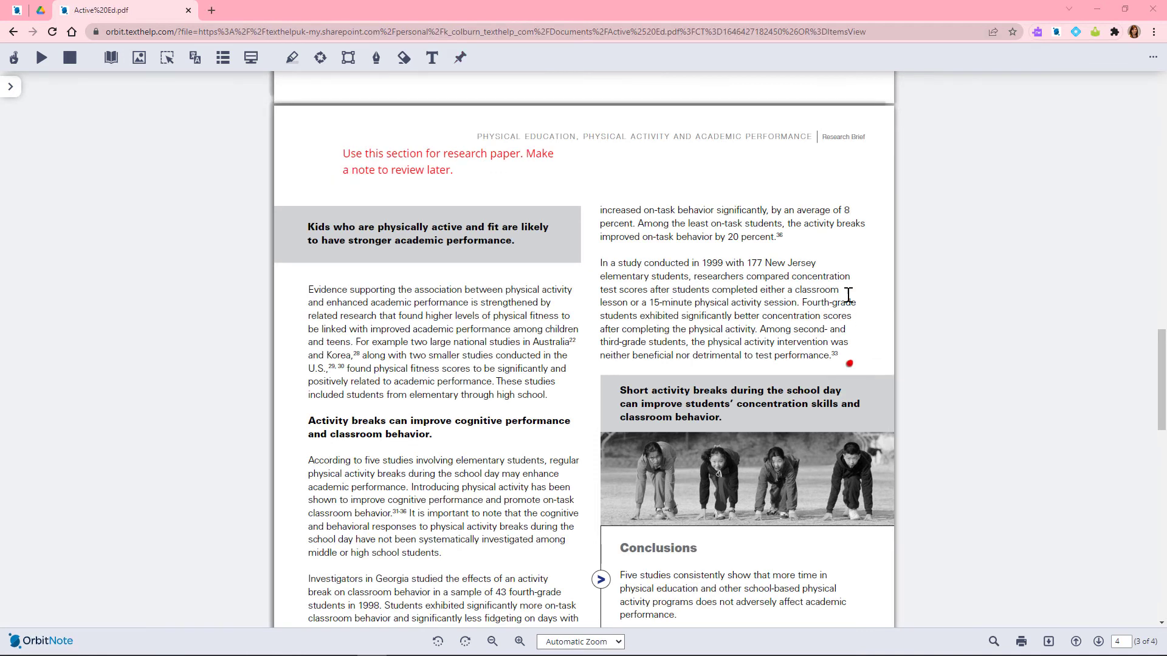
- Comment 'What do you think of this stat?' on the number 20 in '20 percent'
double_click(733, 236)
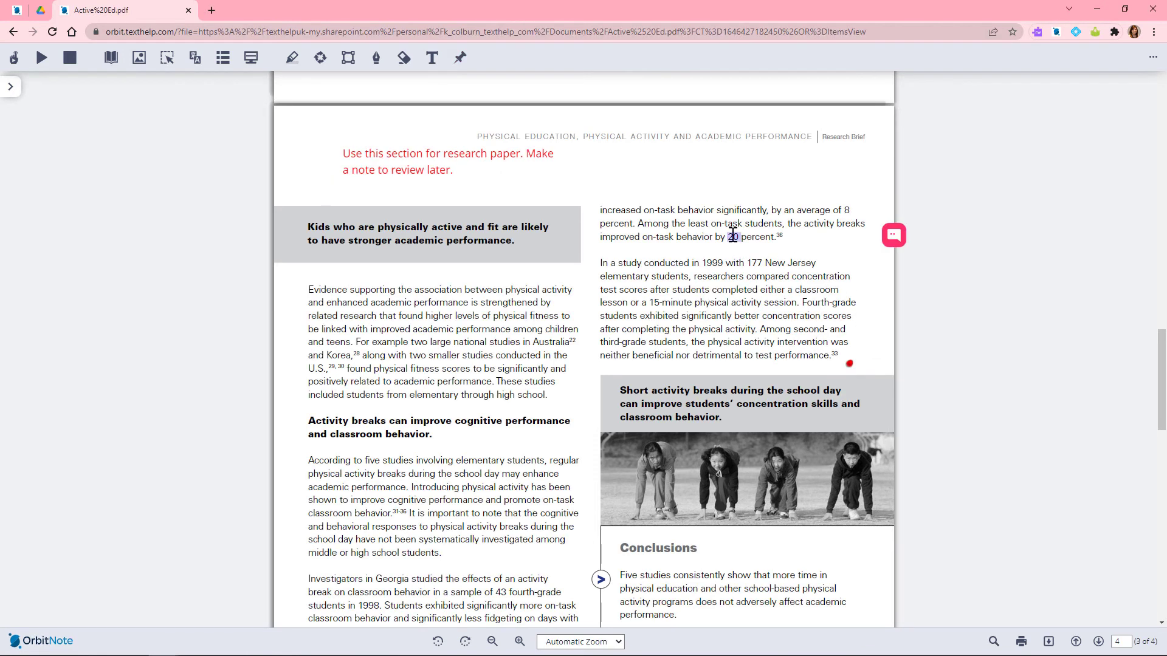
click(893, 237)
text(What do you think of this stat?)
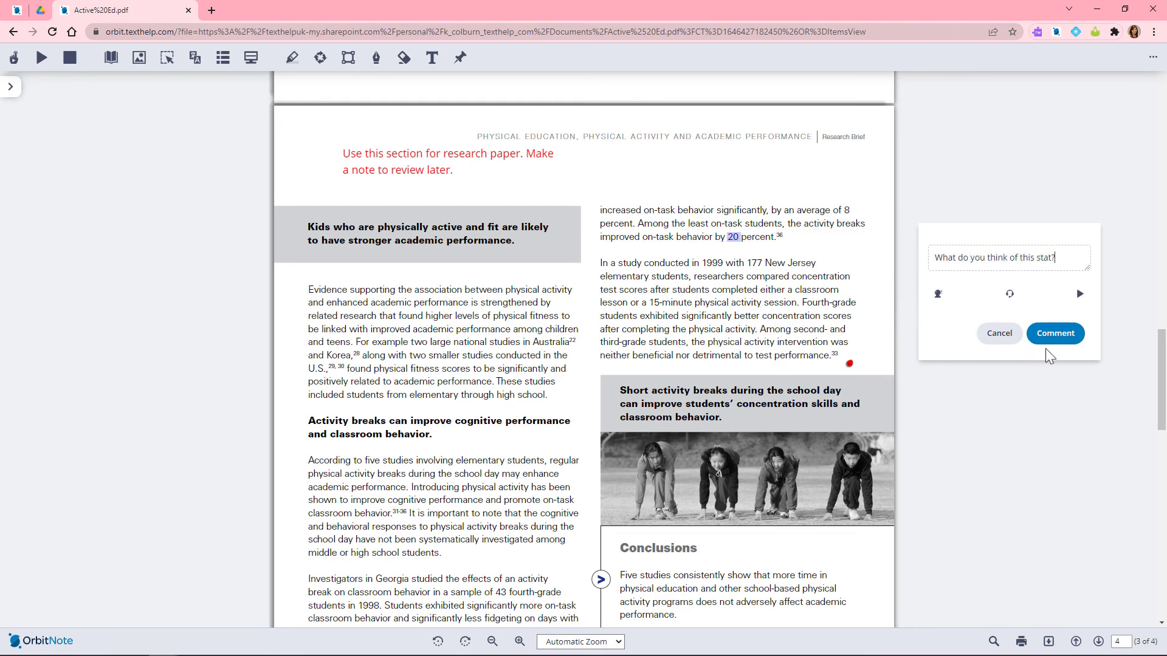
click(1053, 334)
- Preview the dark and light themes, then the speech, translation and screen mask settings
click(1152, 57)
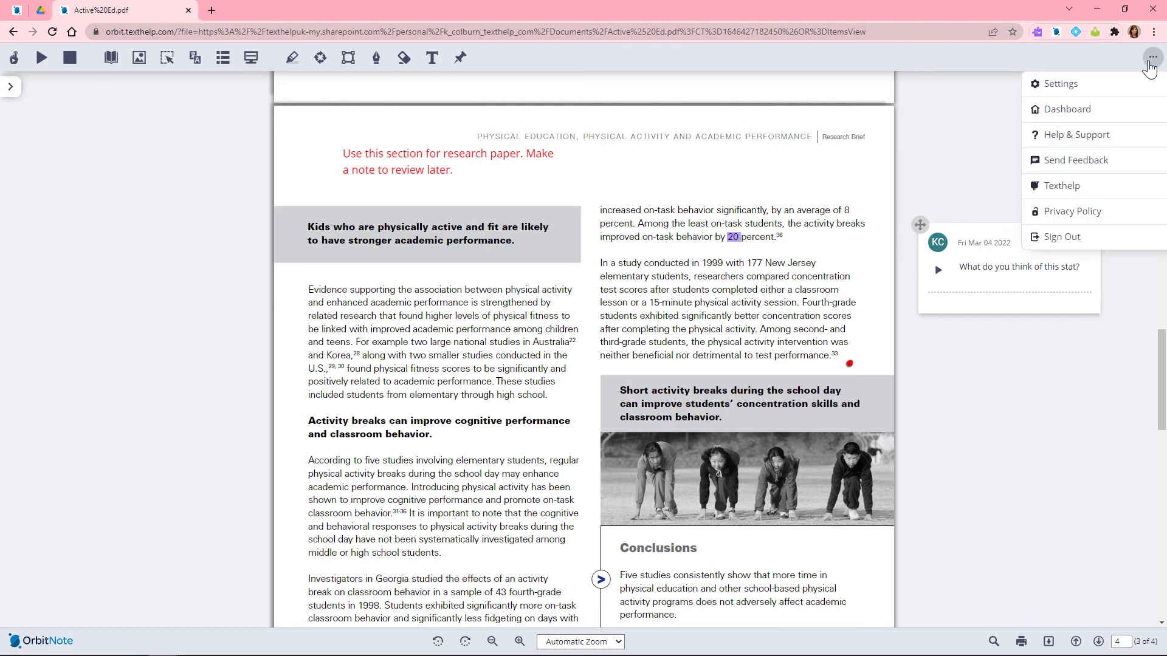
click(1114, 86)
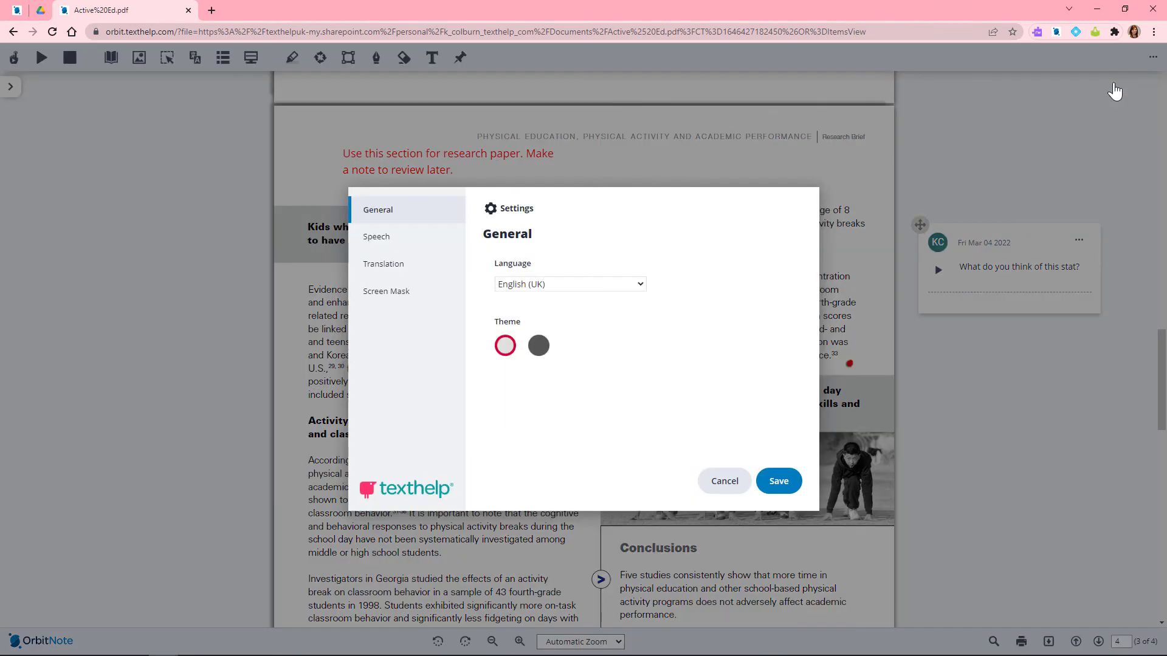
click(539, 346)
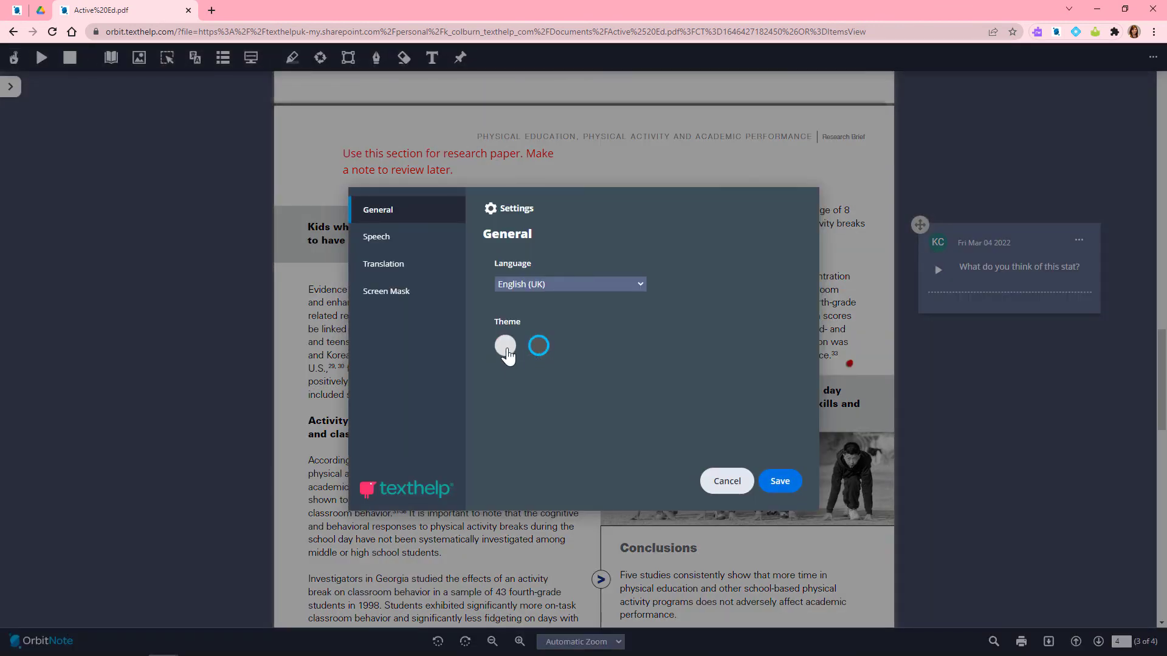
click(505, 346)
click(438, 249)
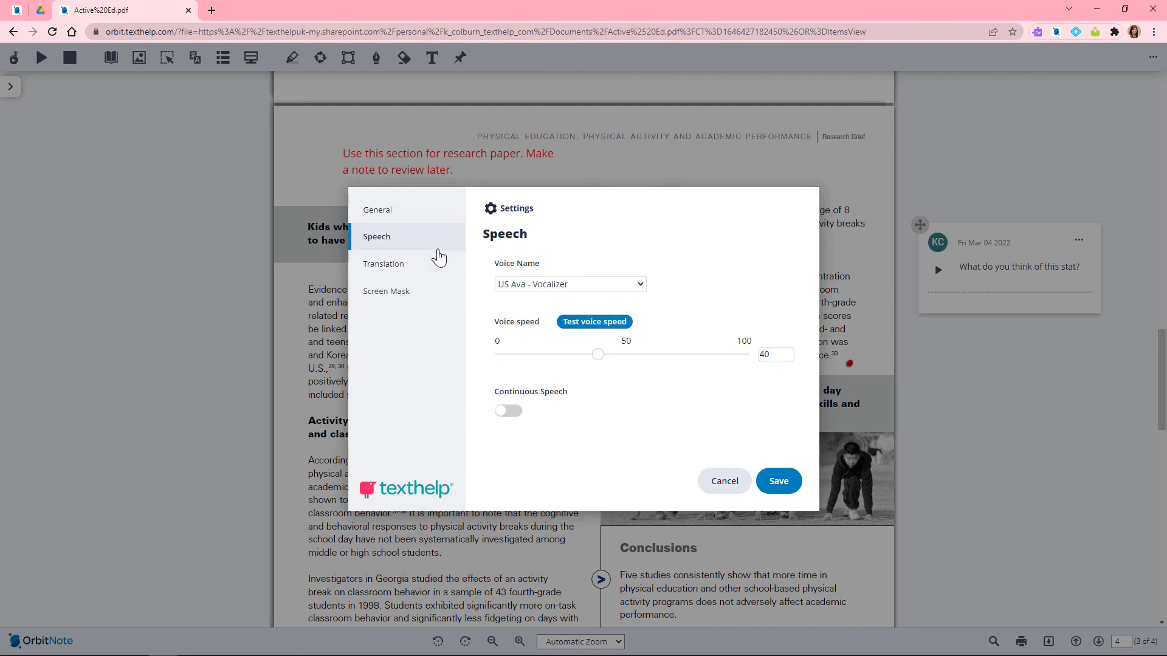
click(438, 273)
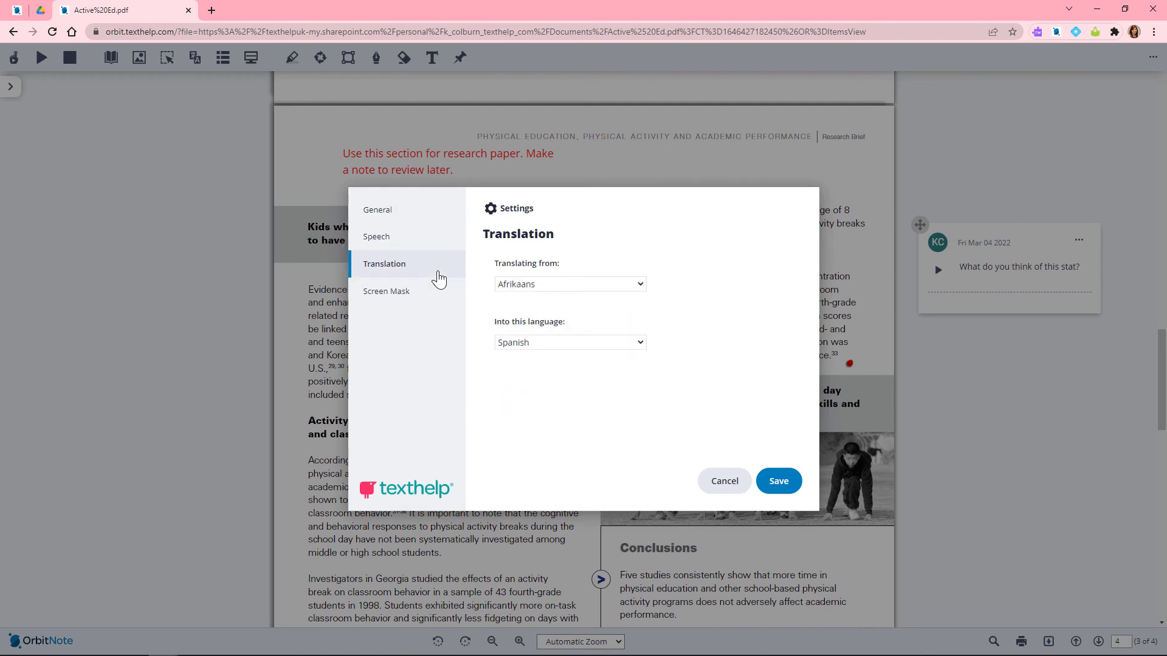
click(440, 291)
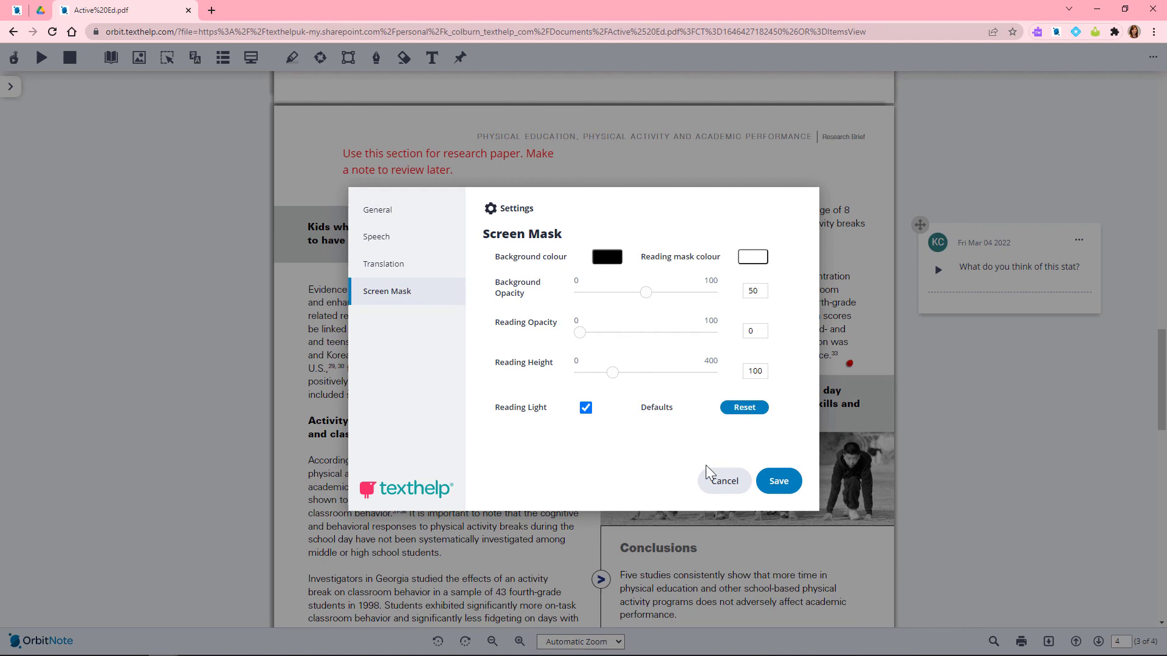
- Discard the settings changes and open the OrbitNote Dashboard in a new tab
click(736, 480)
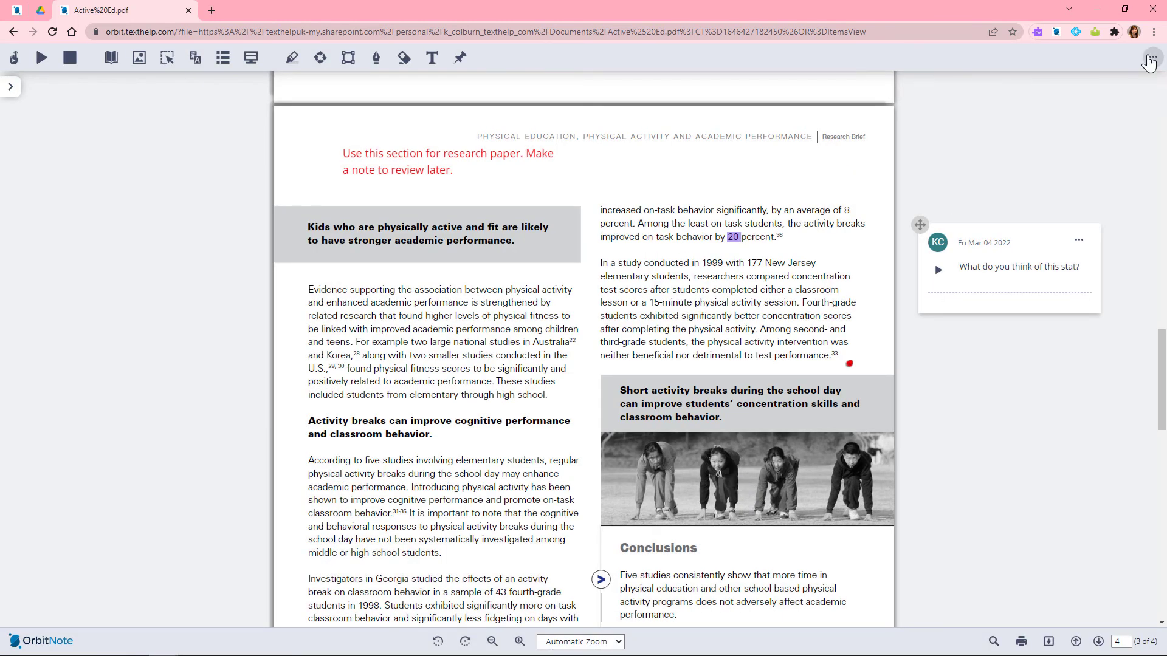
click(1150, 59)
click(1068, 109)
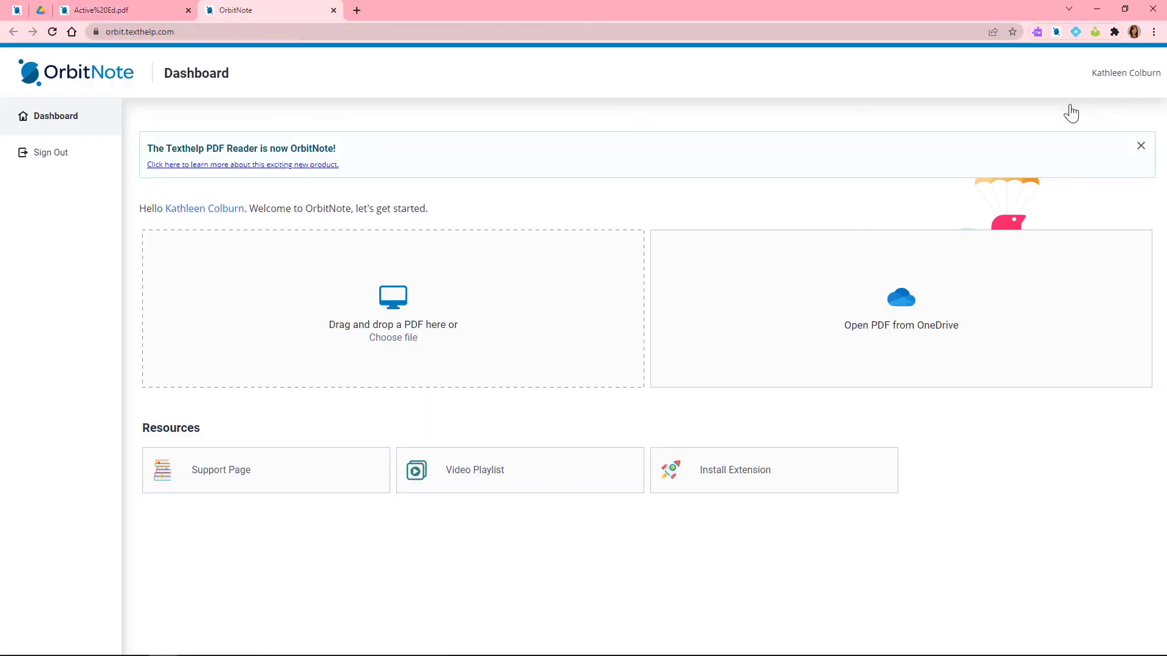